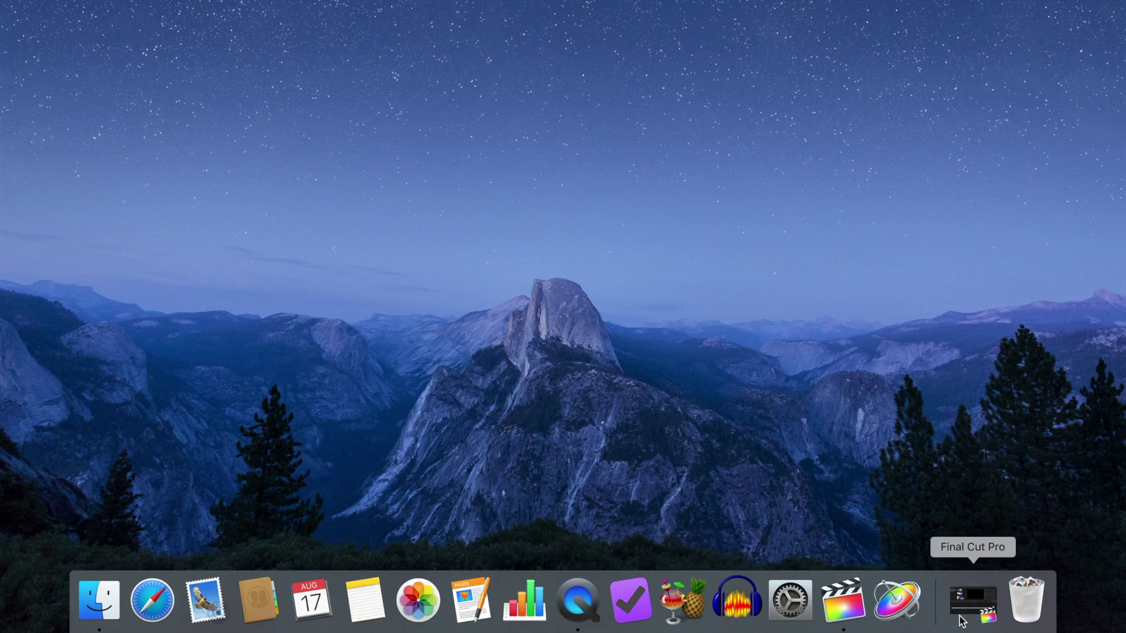
Enlarge the portrait clip to about 149% and move it up and left in the frame
click(967, 600)
click(491, 519)
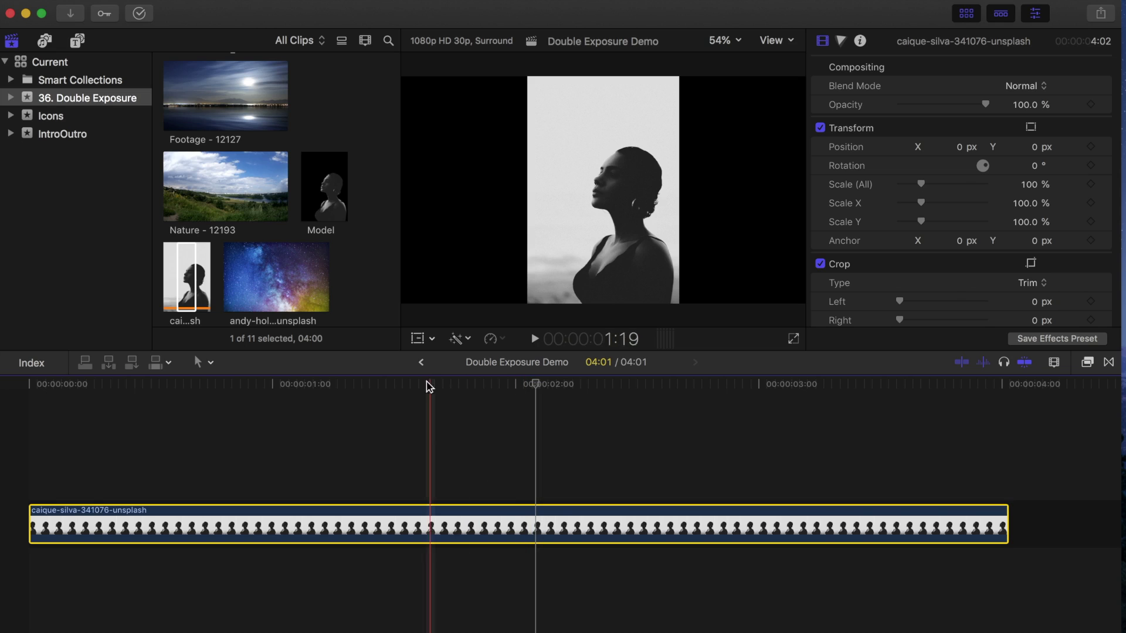
click(417, 338)
drag(679, 304, 717, 332)
drag(570, 188, 515, 181)
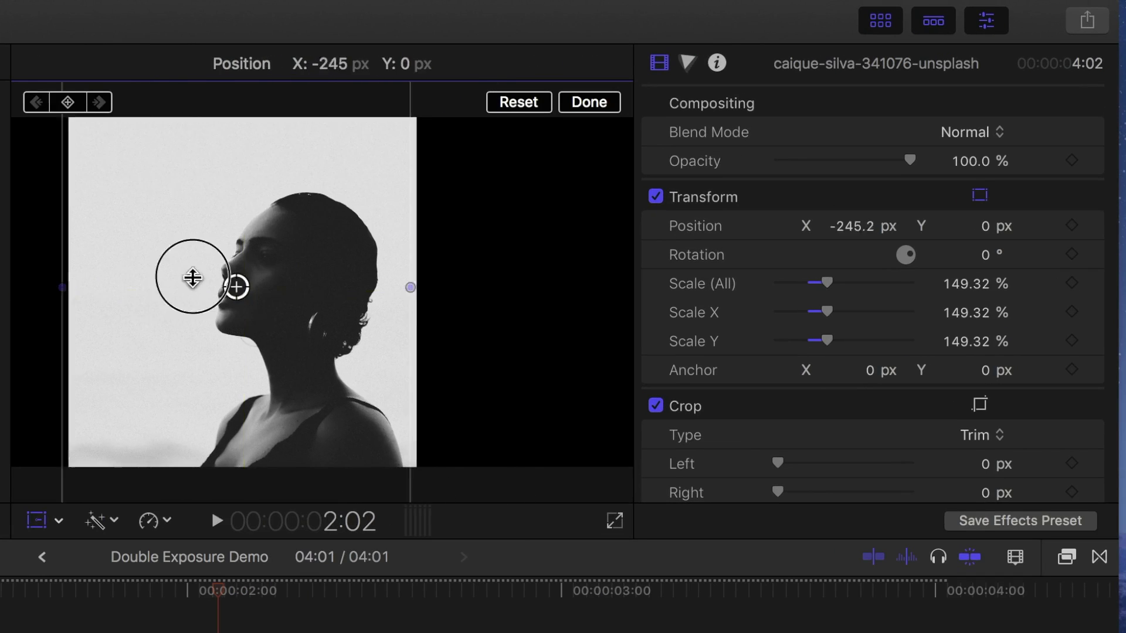
drag(193, 277, 139, 229)
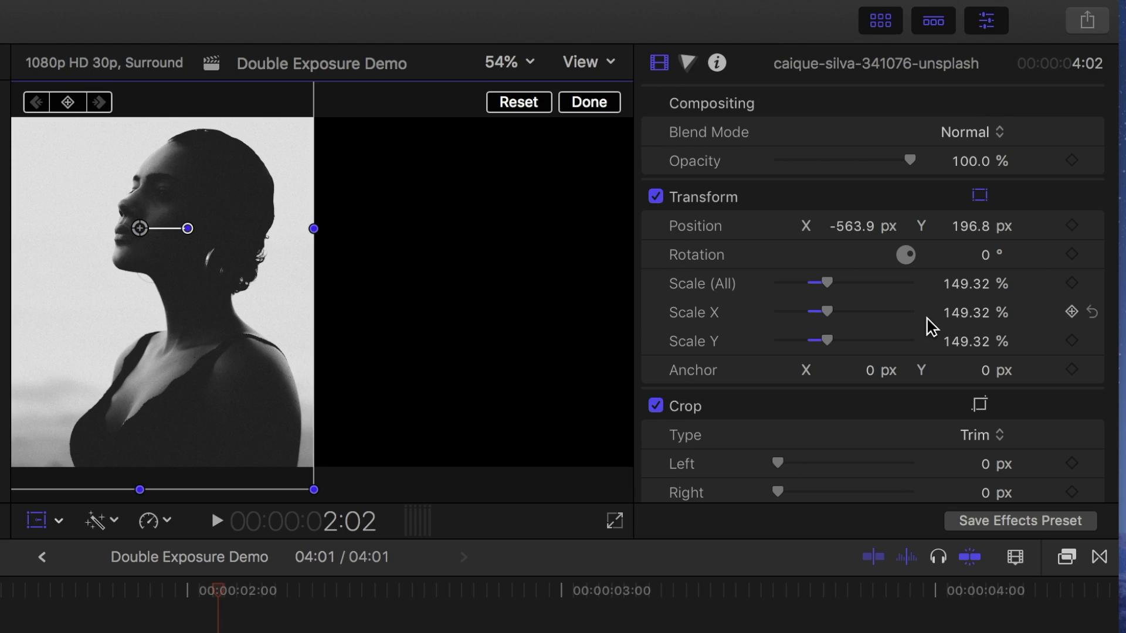
Mirror the portrait with Scale X -149 and nudge it right within the frame
click(966, 311)
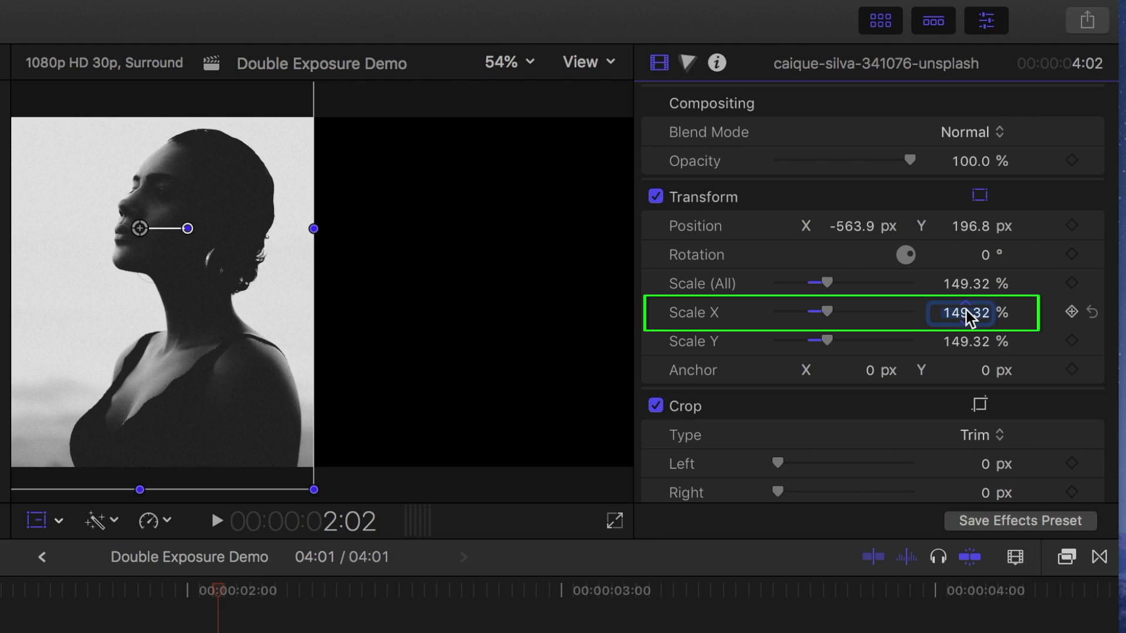
text(-149)
key(Return)
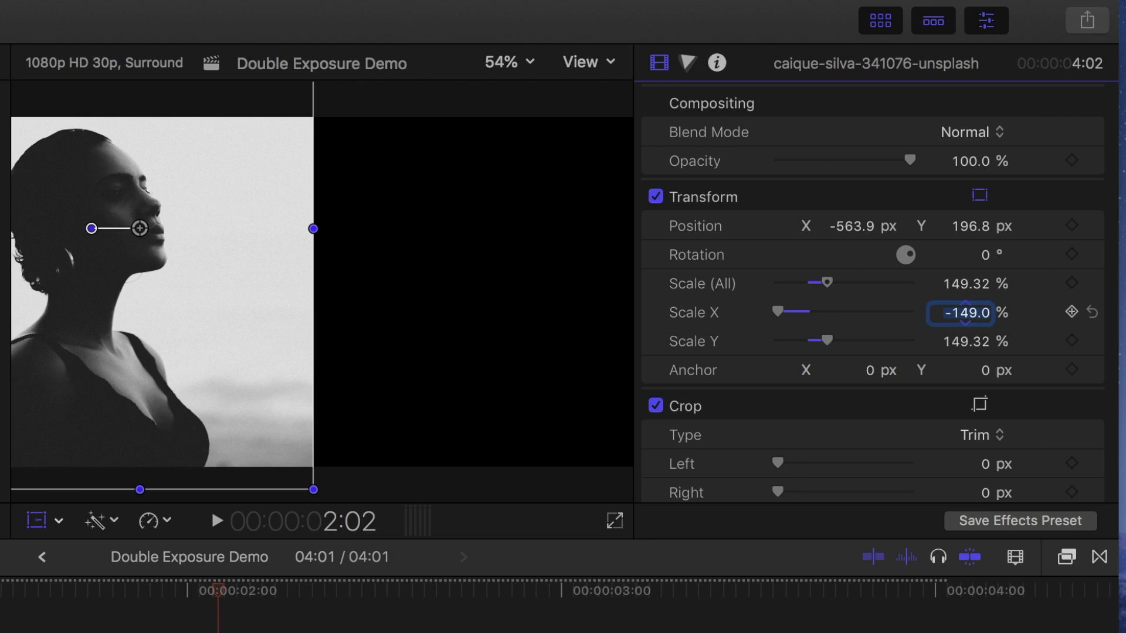
drag(145, 237, 195, 231)
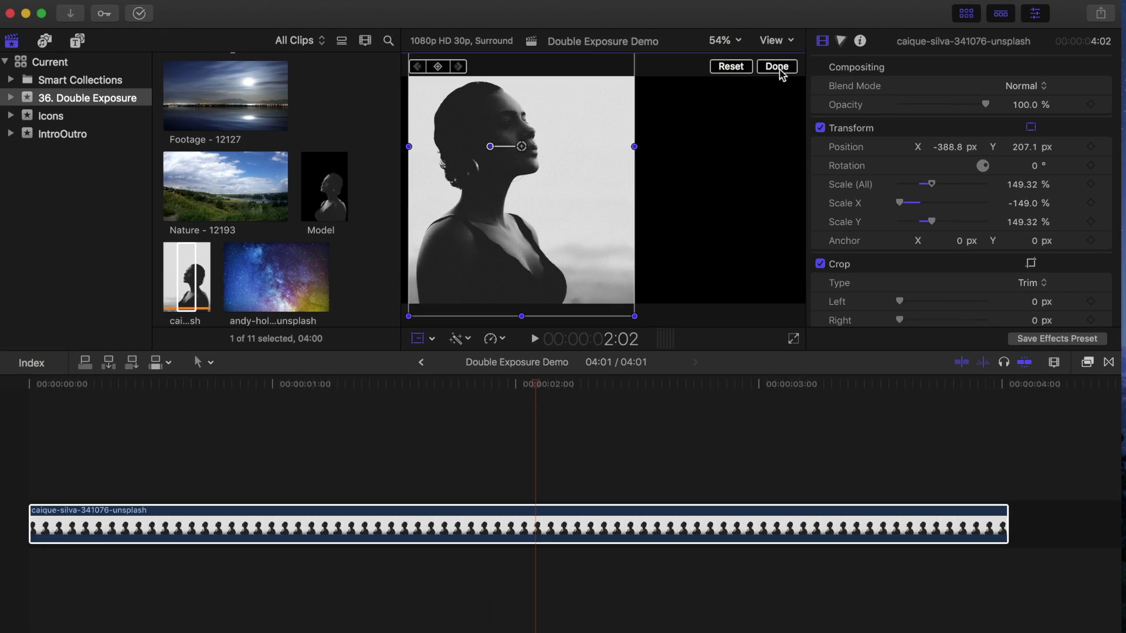
click(589, 102)
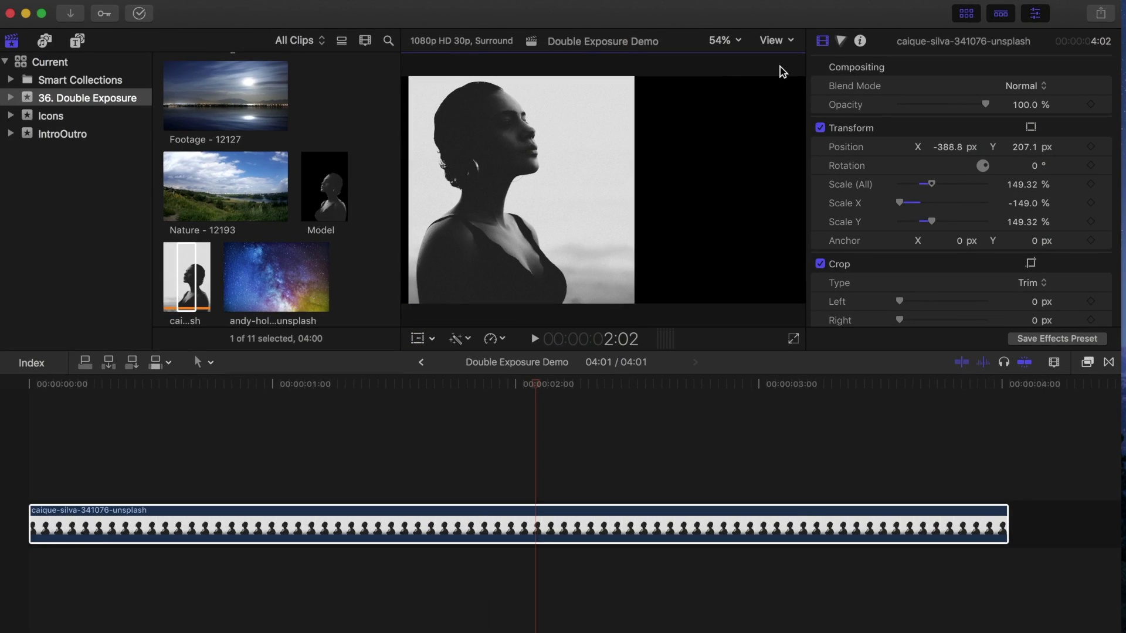
Apply the Draw Mask effect from the Masks category to the portrait clip
click(1087, 364)
scroll(850, 498, down, 3)
click(819, 571)
click(978, 433)
drag(982, 437, 666, 537)
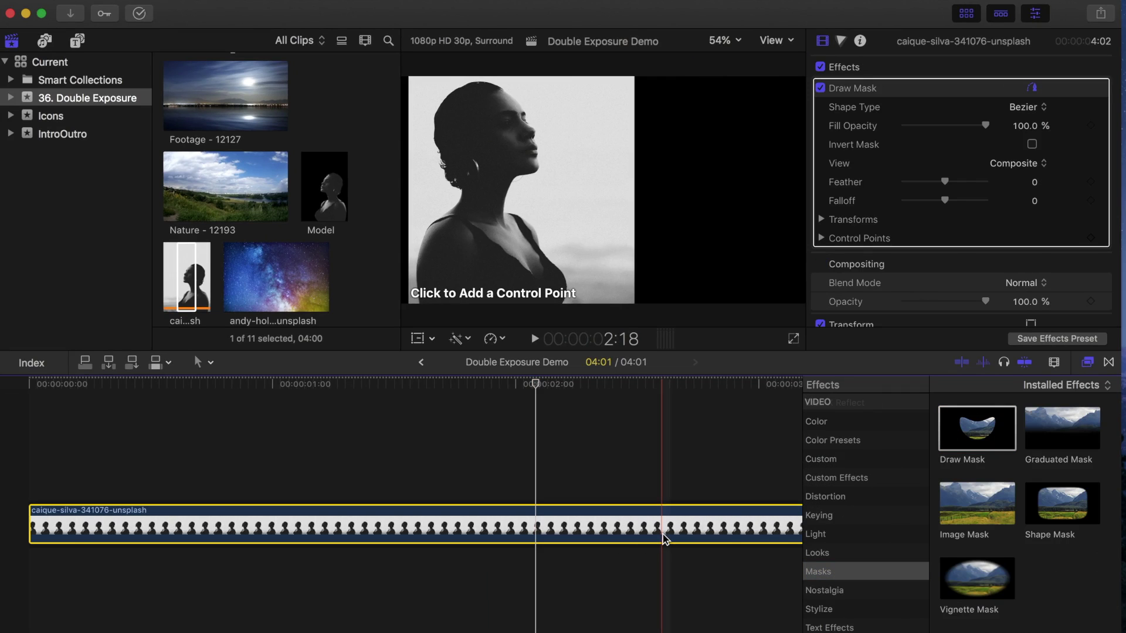
Magnify the viewer to 200% and set the mask shape type to B-Spline
click(725, 40)
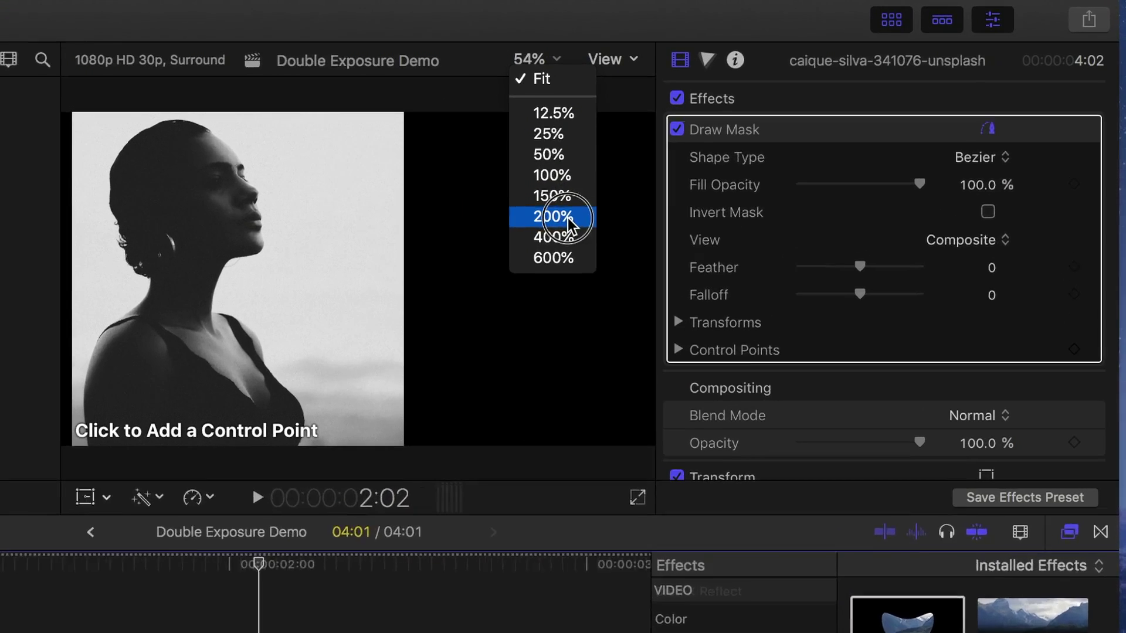
click(567, 223)
drag(610, 275, 553, 295)
click(998, 167)
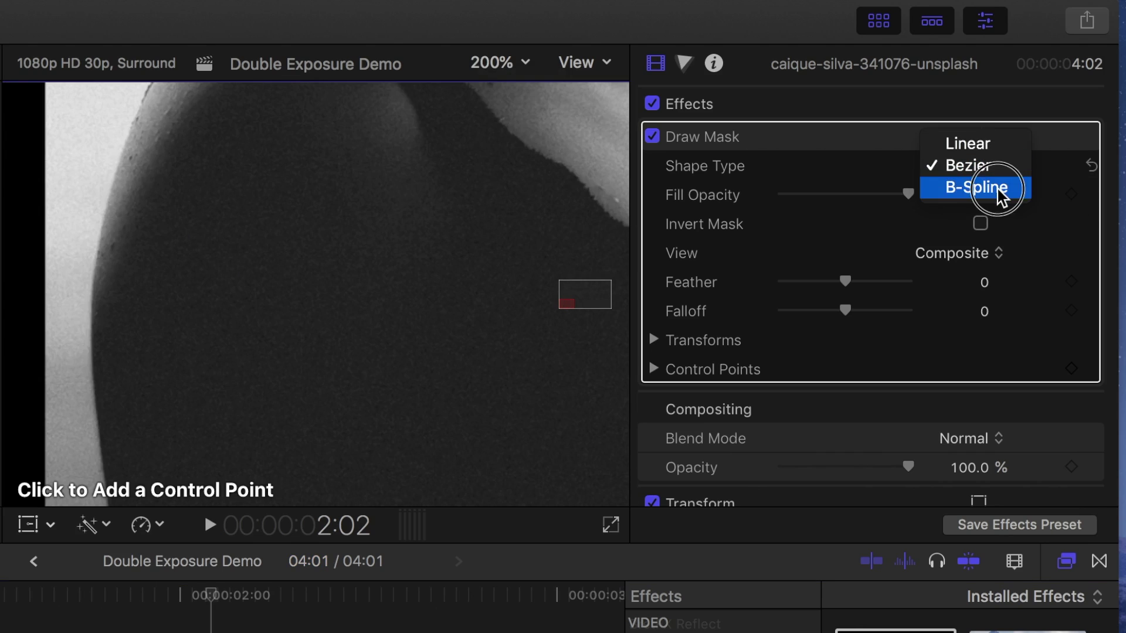
click(998, 188)
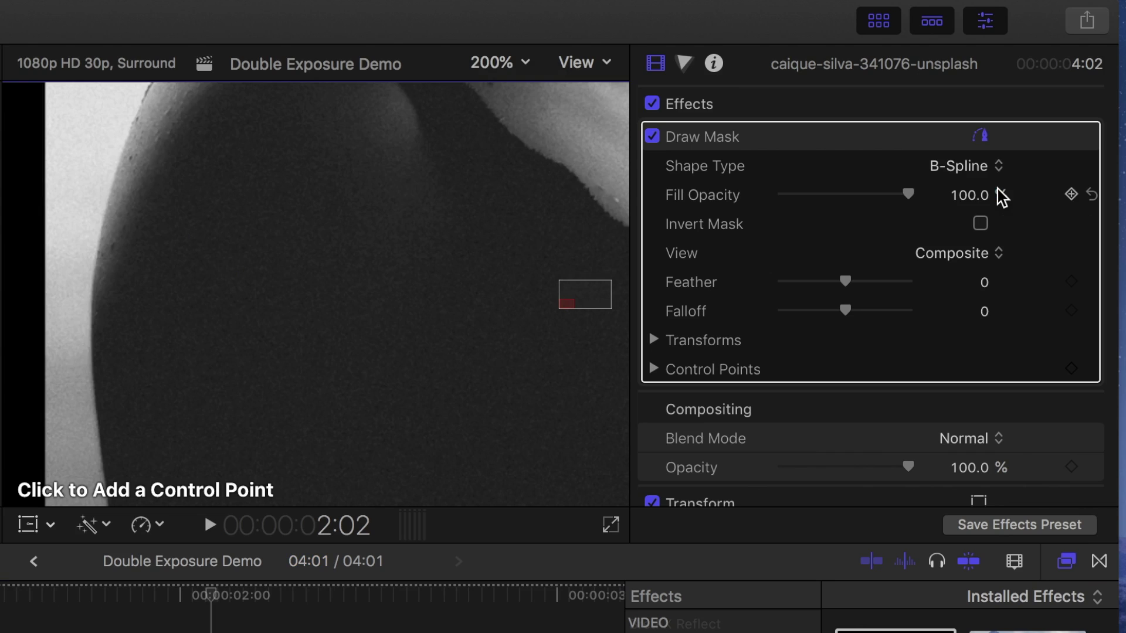
Trace mask points along the shoulder, neck, head, forehead and nose
click(103, 469)
click(91, 395)
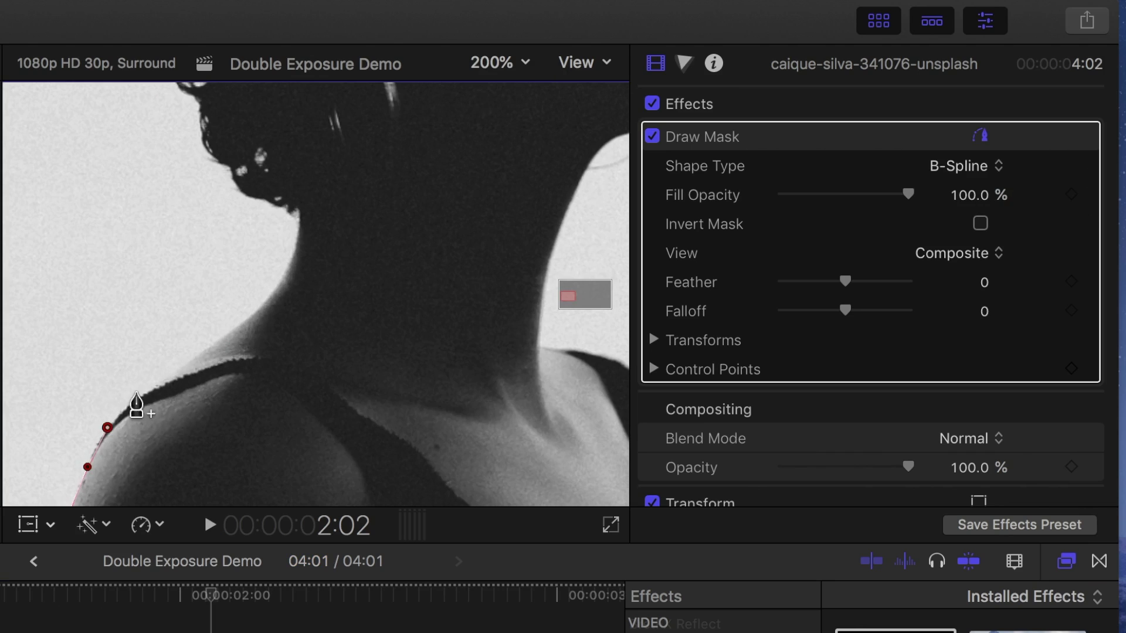
click(269, 213)
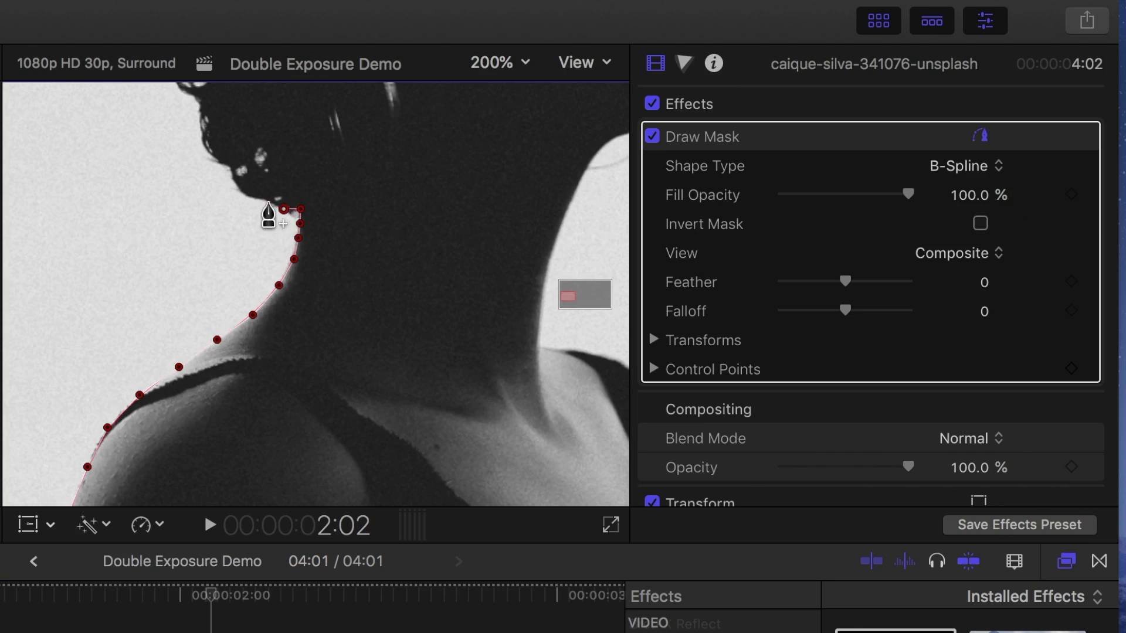
click(131, 452)
click(111, 94)
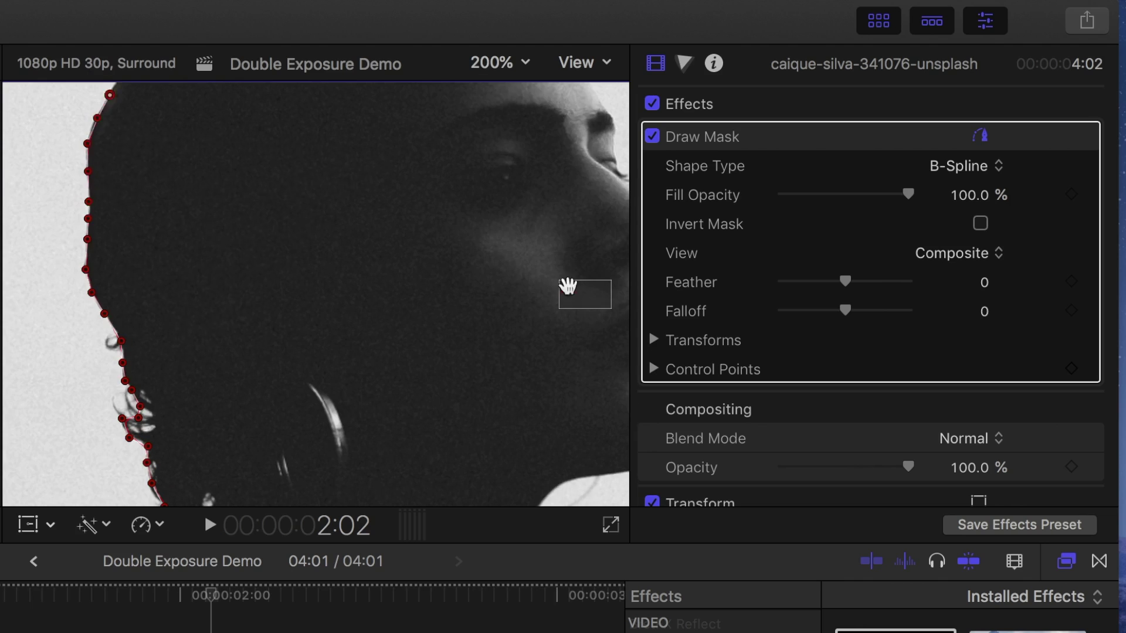
click(294, 117)
click(526, 254)
scroll(434, 217, down, 5)
click(348, 202)
click(363, 213)
click(381, 225)
click(400, 250)
click(397, 266)
Continue the mask points along the lips, chin, neck, shoulder and body edge
click(402, 372)
click(385, 498)
scroll(384, 410, down, 5)
click(301, 314)
click(203, 480)
click(575, 302)
drag(575, 303, 578, 307)
click(221, 244)
click(355, 470)
scroll(328, 410, down, 5)
click(286, 356)
click(278, 482)
Zoom out to 50%, close the mask below the figure, and fit the frame
click(524, 61)
click(518, 160)
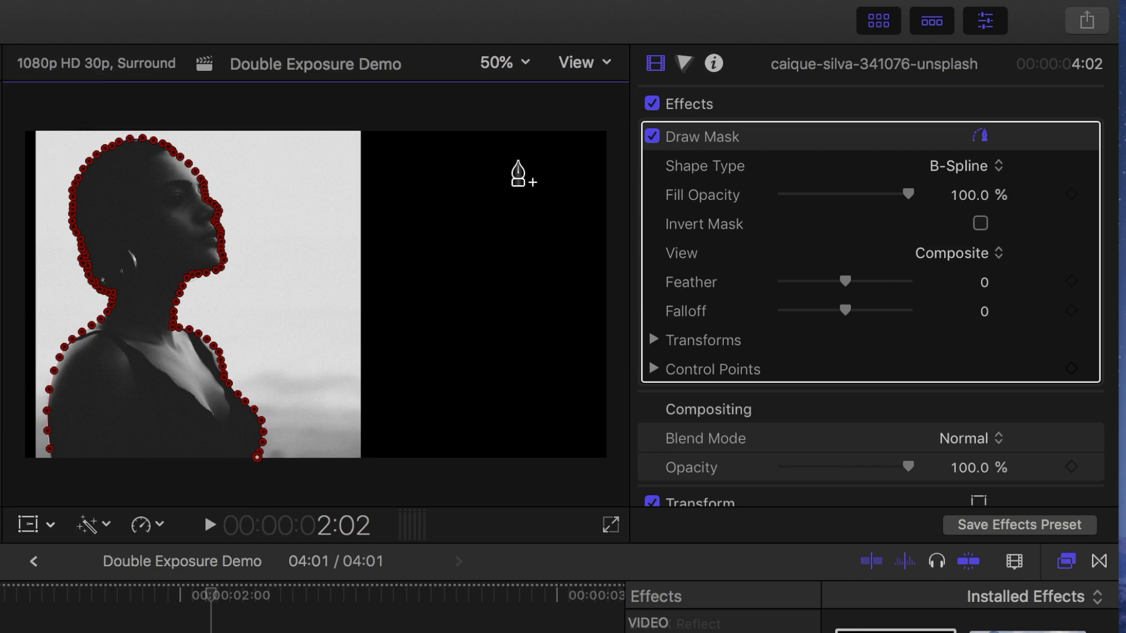
click(252, 477)
click(49, 451)
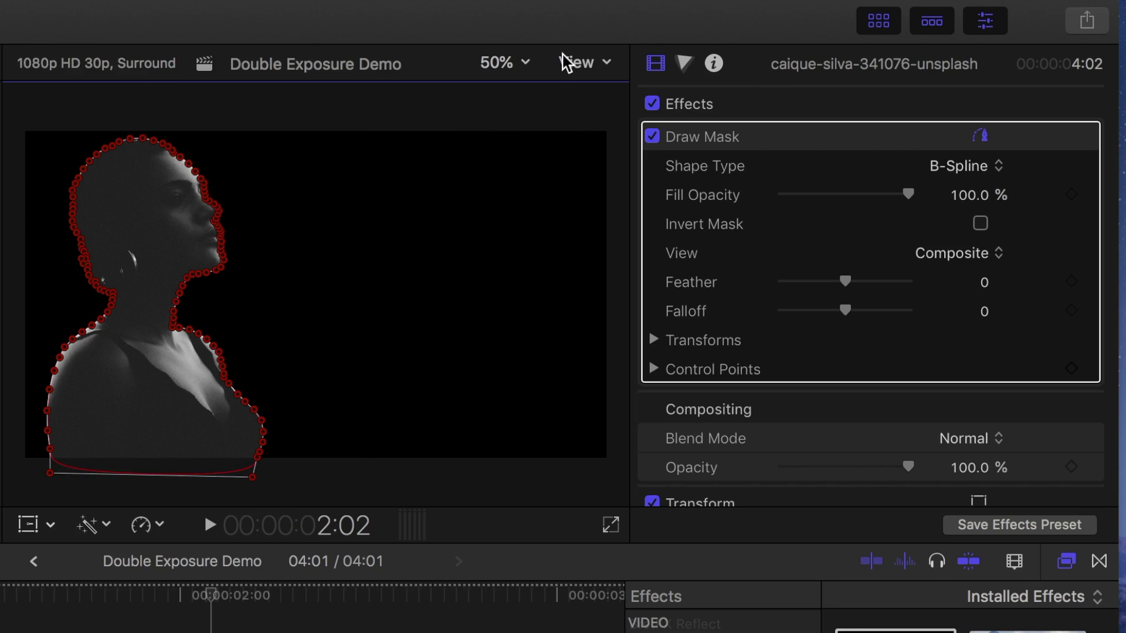
click(524, 61)
click(525, 86)
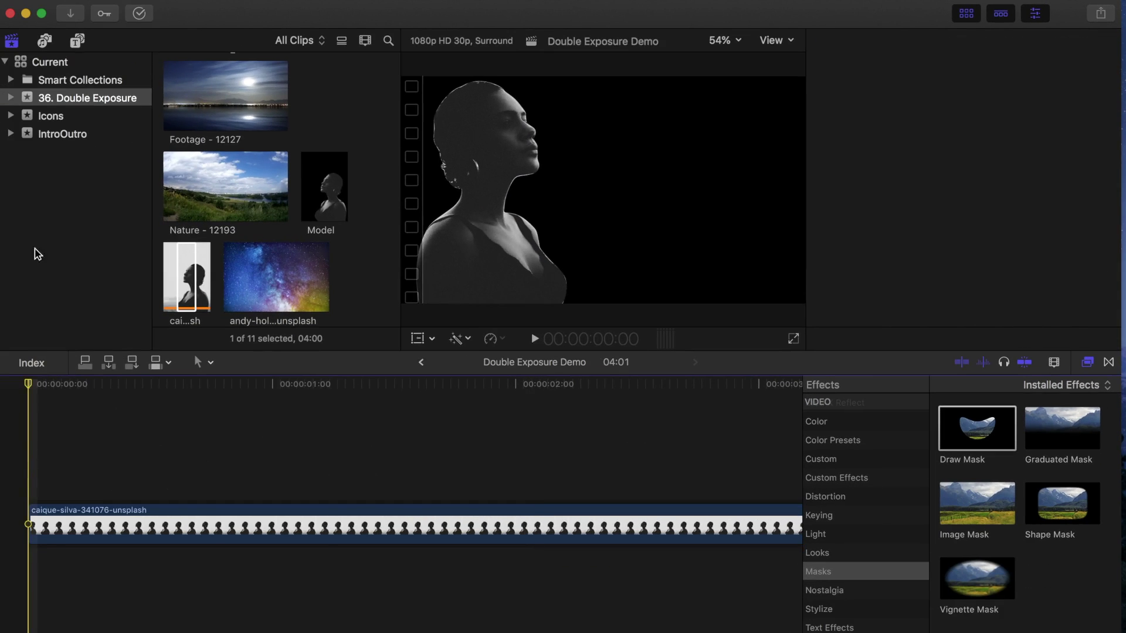
Add a Basic Title above the portrait clip and type the 'Double Exposure Tutorial' text
click(77, 39)
drag(199, 256, 33, 486)
click(238, 494)
double_click(237, 495)
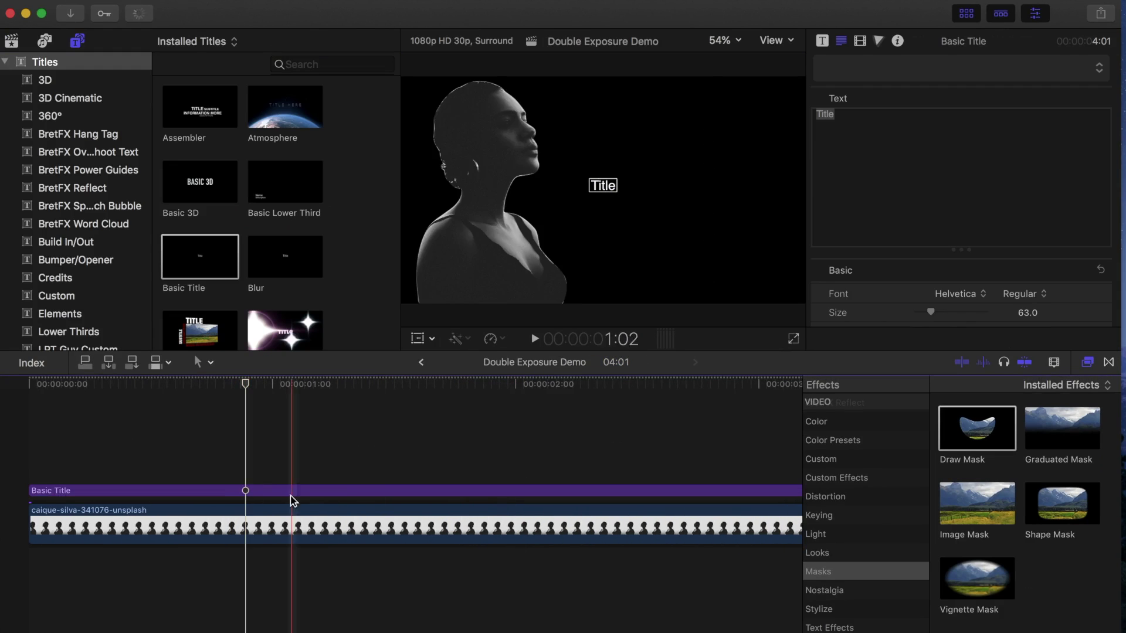
text(Double)
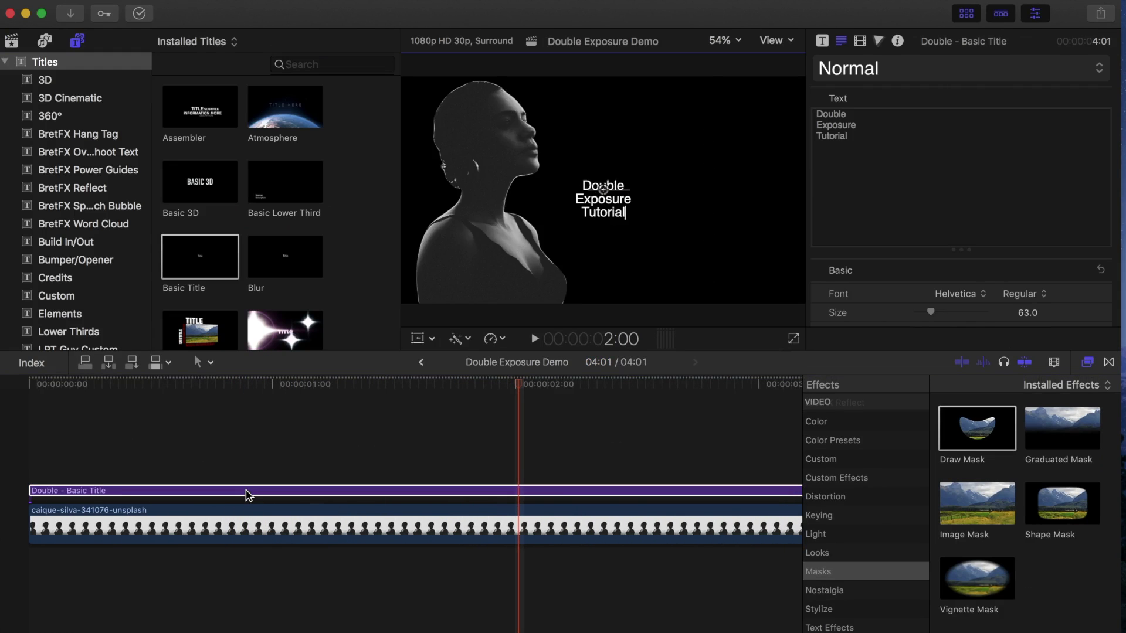
Give all the title text the Heavy style at size 174
click(845, 139)
key(super+a)
scroll(890, 267, down, 3)
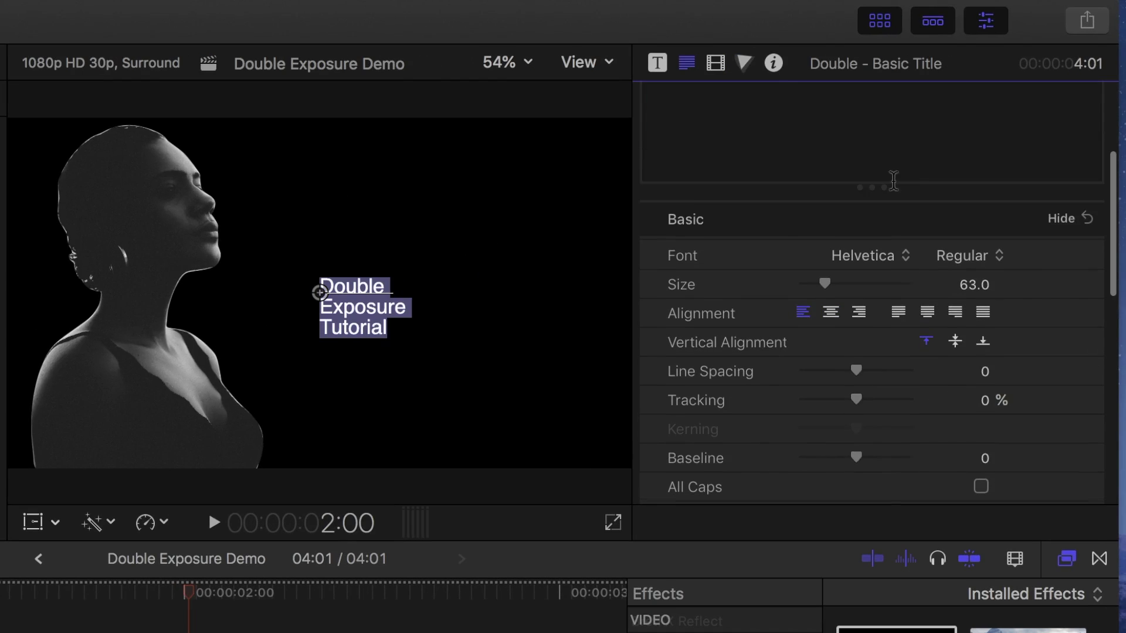
scroll(893, 180, up, 5)
click(874, 106)
mouse_move(917, 181)
click(410, 555)
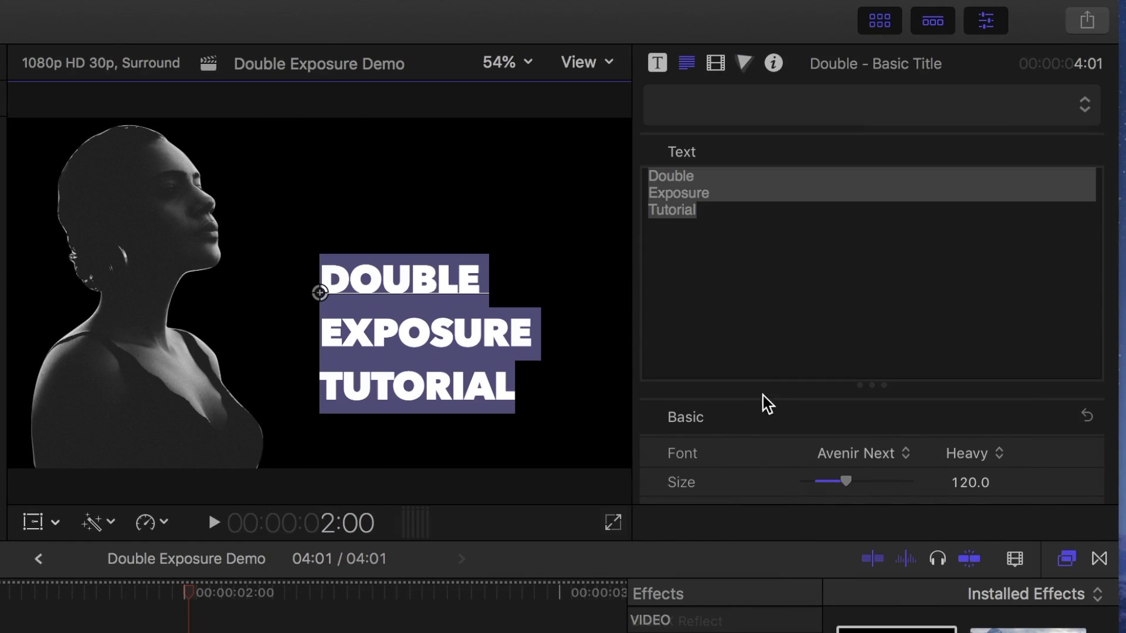
drag(846, 482, 866, 487)
Move the title left in the frame and tighten its line spacing to -92
click(436, 399)
click(546, 268)
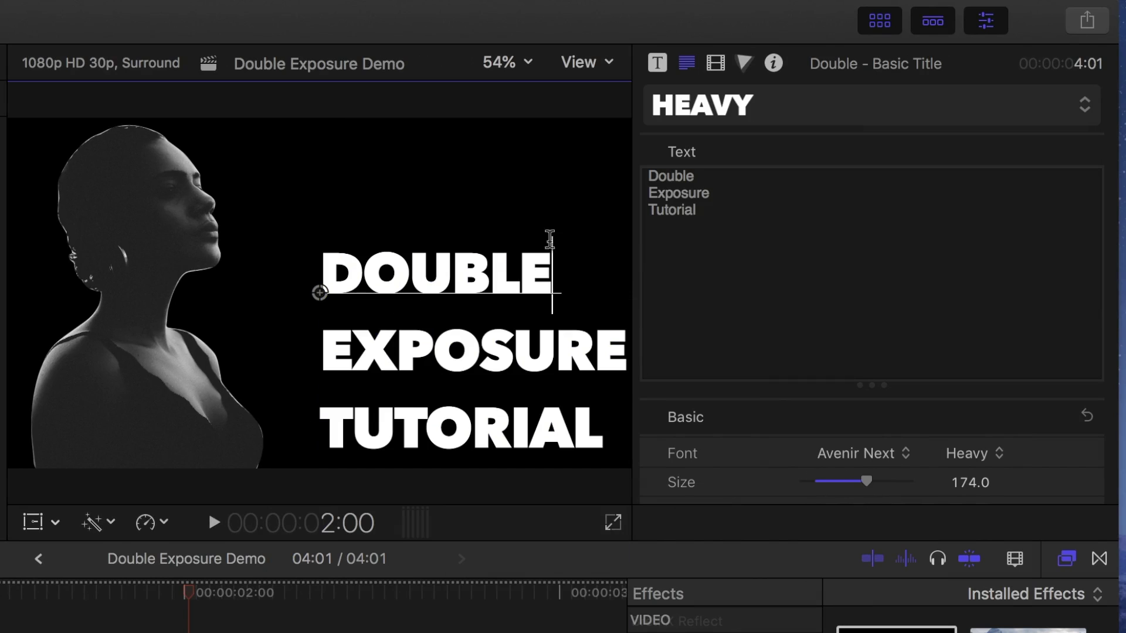
drag(319, 292, 286, 270)
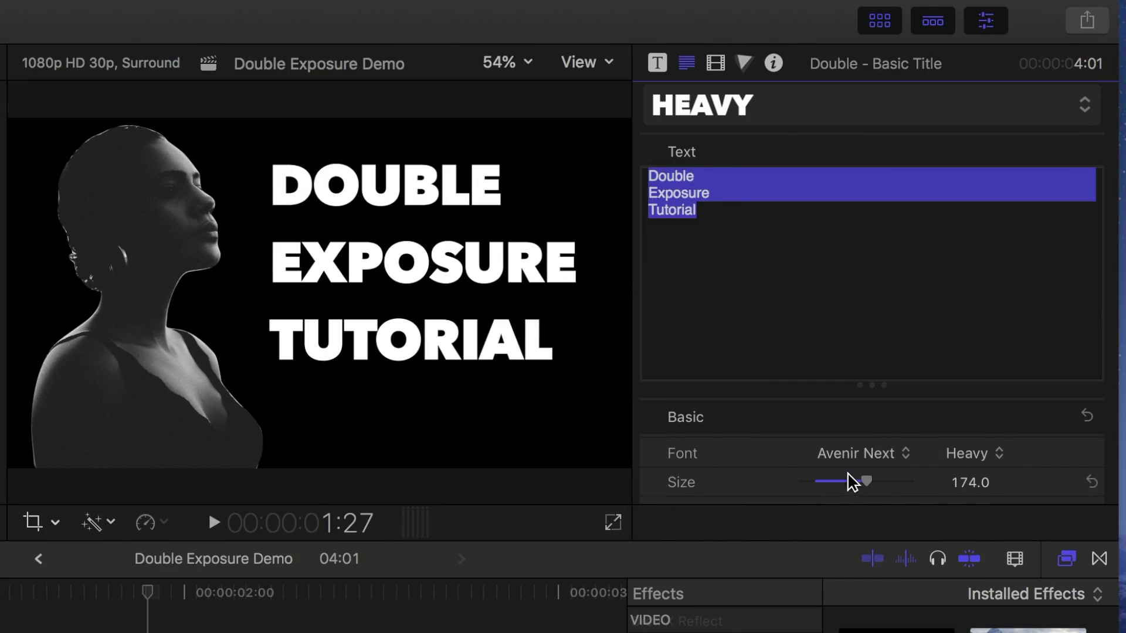
scroll(854, 480, down, 3)
drag(856, 417, 806, 417)
drag(414, 235, 413, 298)
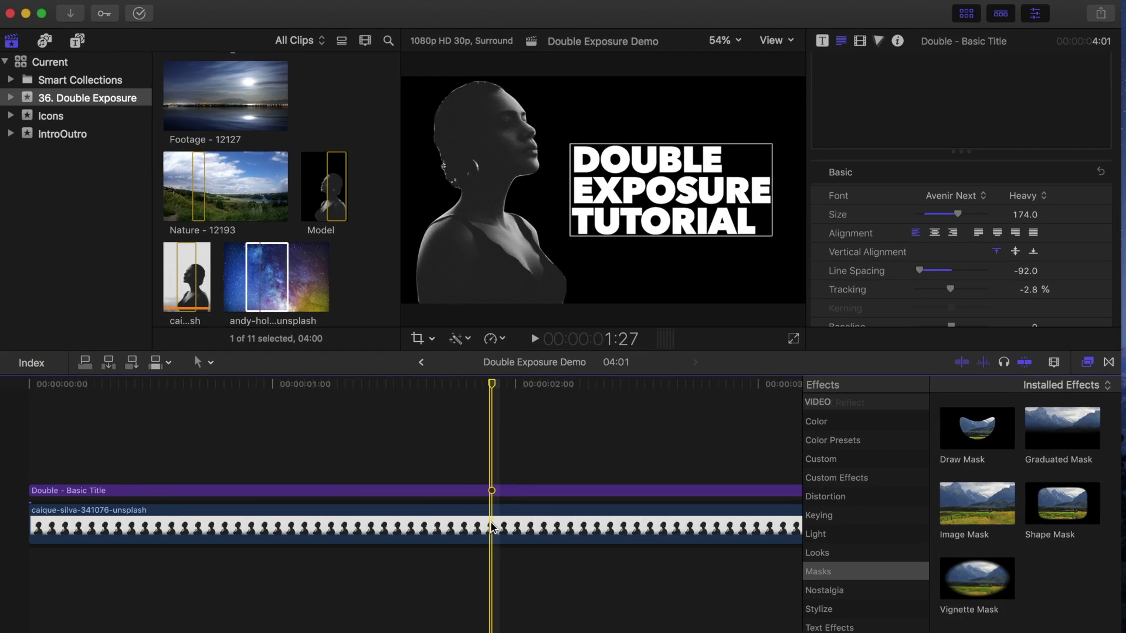
Duplicate the masked portrait above the title and disable the upper copy
click(492, 526)
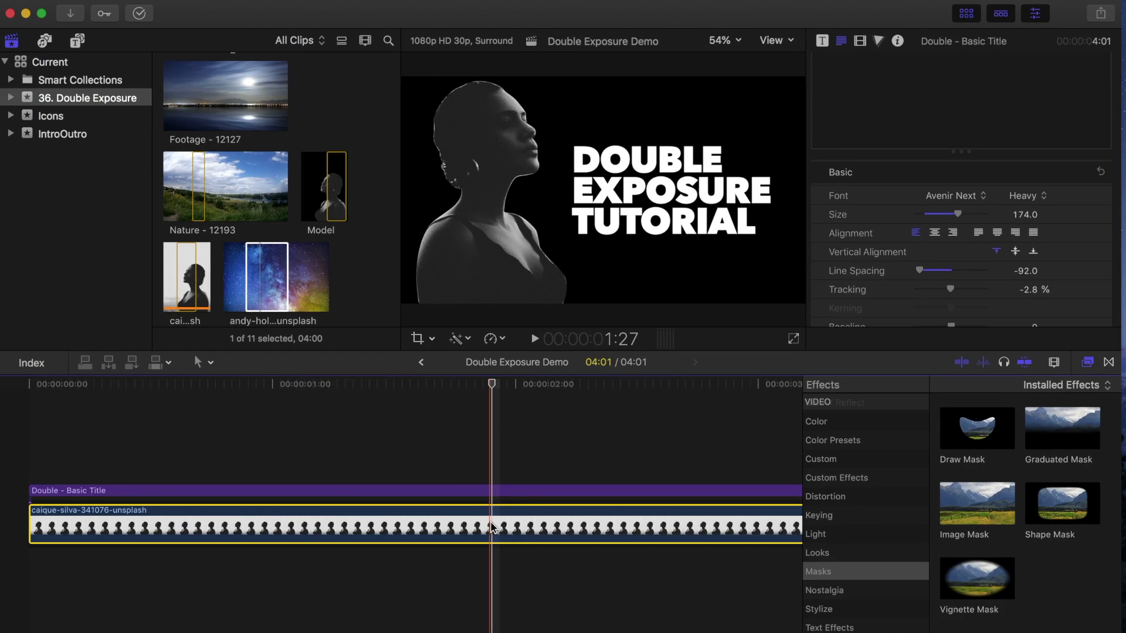
mouse_move(491, 526)
mouse_down()
mouse_move(484, 428)
mouse_move(496, 408)
mouse_up()
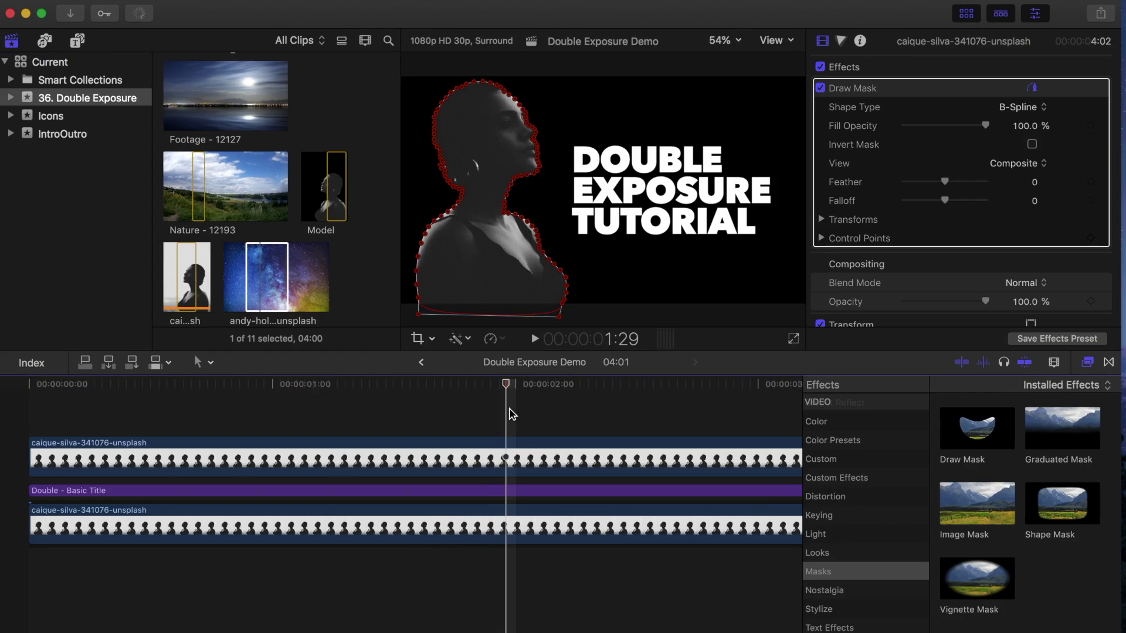
click(507, 458)
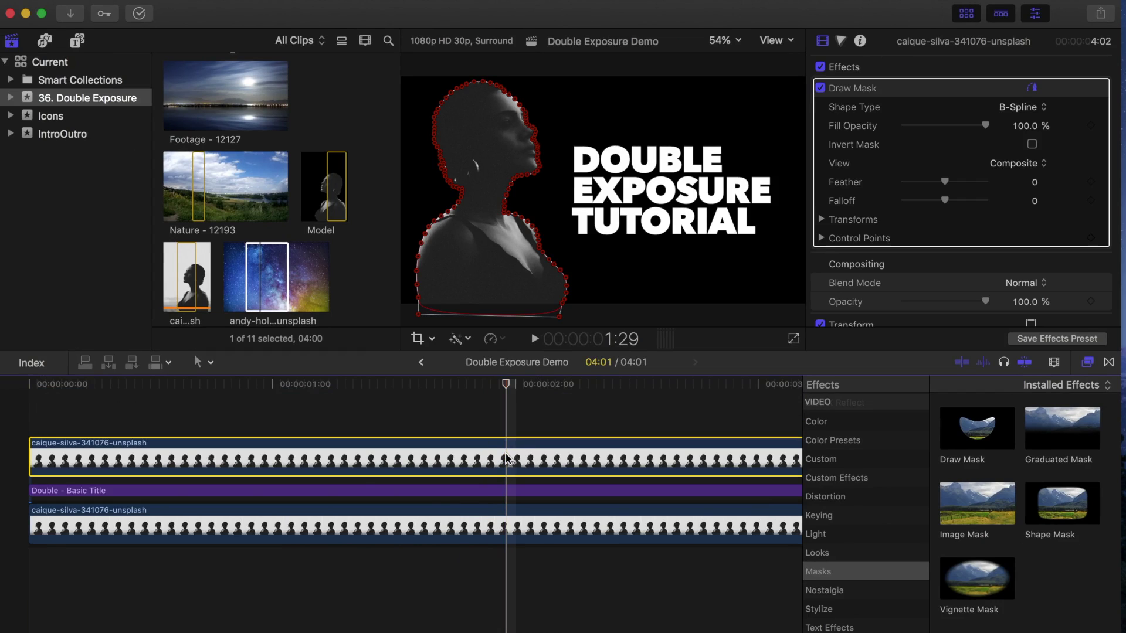
key(v)
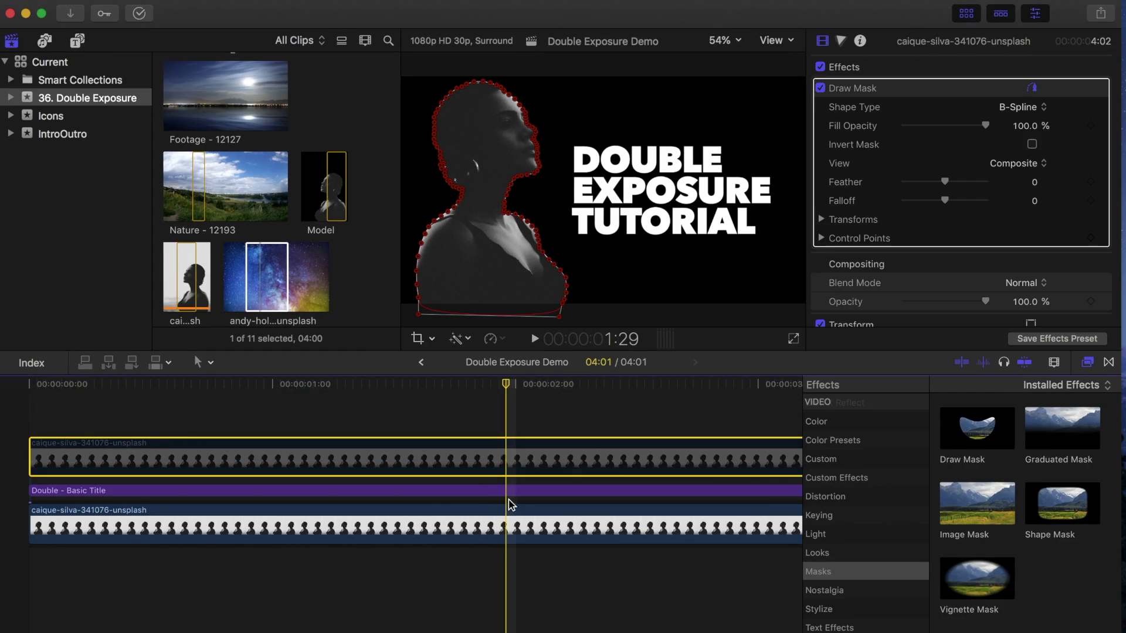
Combine the lower portrait and title into the compound clip 'Double Exposure Demo Clip'
click(508, 529)
super+click(508, 493)
key(alt+g)
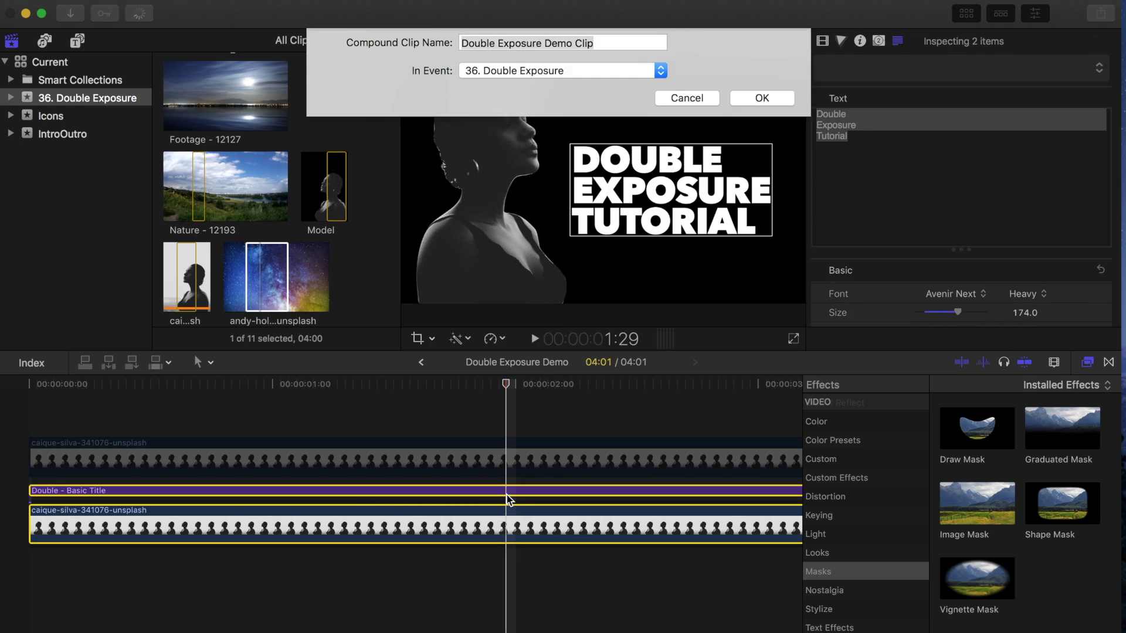
key(Return)
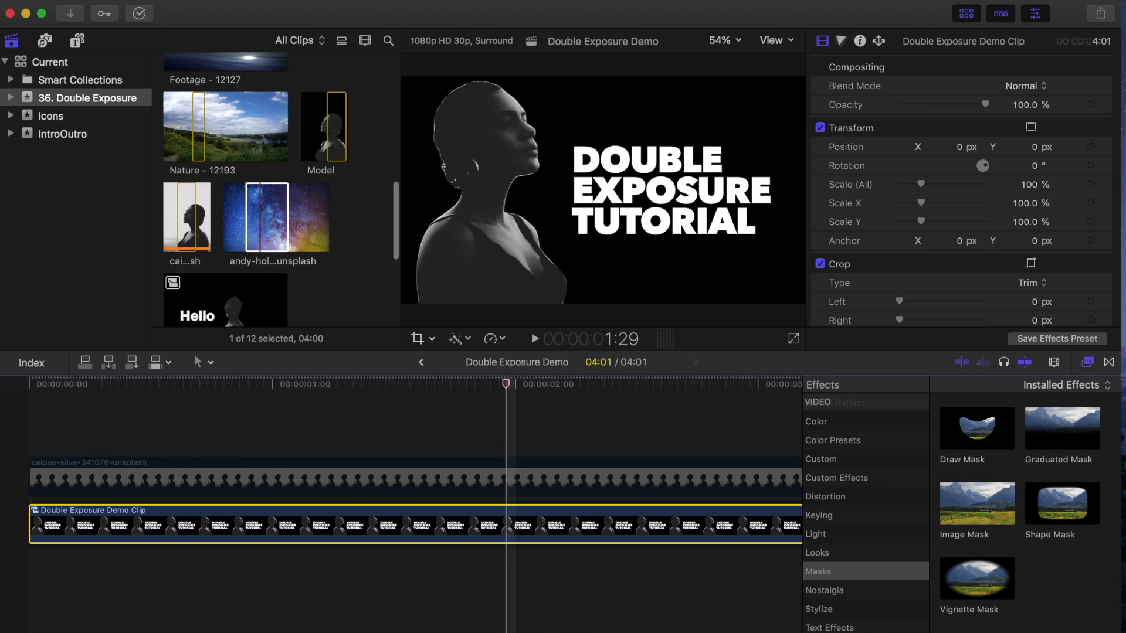
Place the starry-sky clip below the compound clip and scale it up to about 126%
click(273, 207)
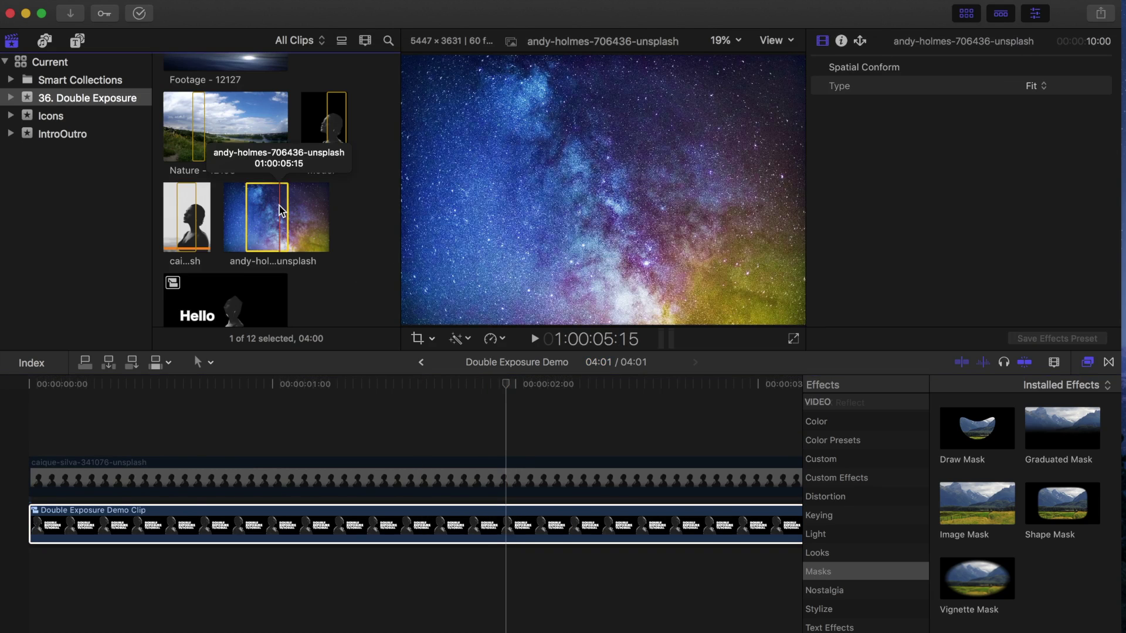
drag(269, 205, 33, 592)
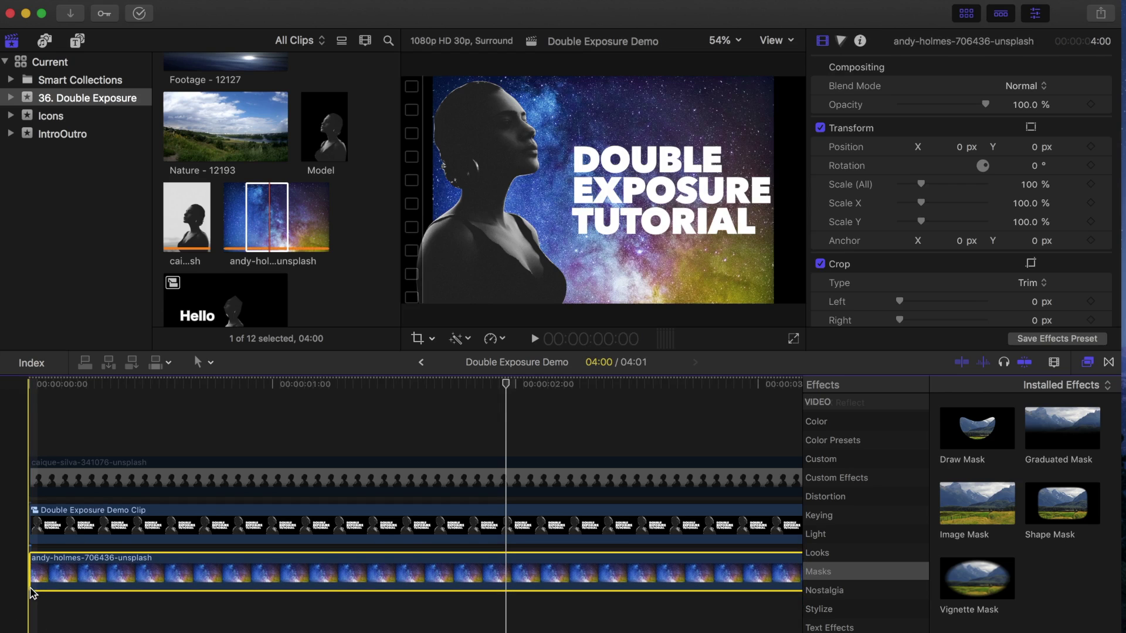
click(430, 339)
click(438, 358)
drag(921, 184, 926, 187)
Add a Ken Burns pan to the sky with a smaller, lower start framing
click(431, 339)
click(463, 374)
click(644, 308)
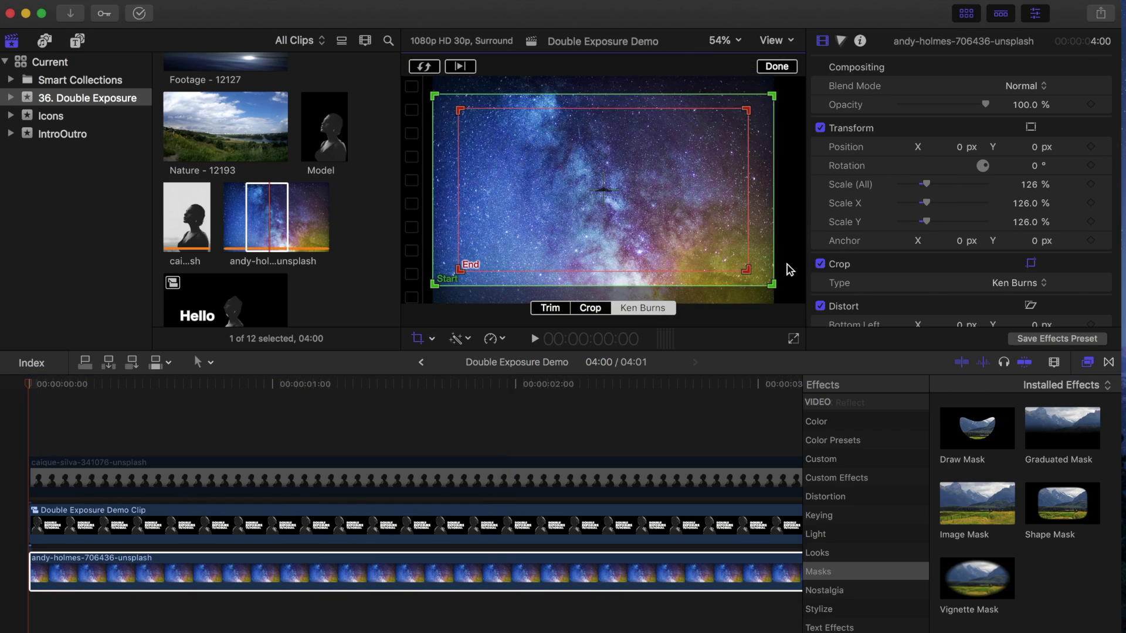
drag(771, 284, 719, 259)
drag(703, 175, 757, 213)
click(791, 70)
Set the compound clip's blend mode to Stencil Alpha in the Video inspector
scroll(351, 430, left, 10)
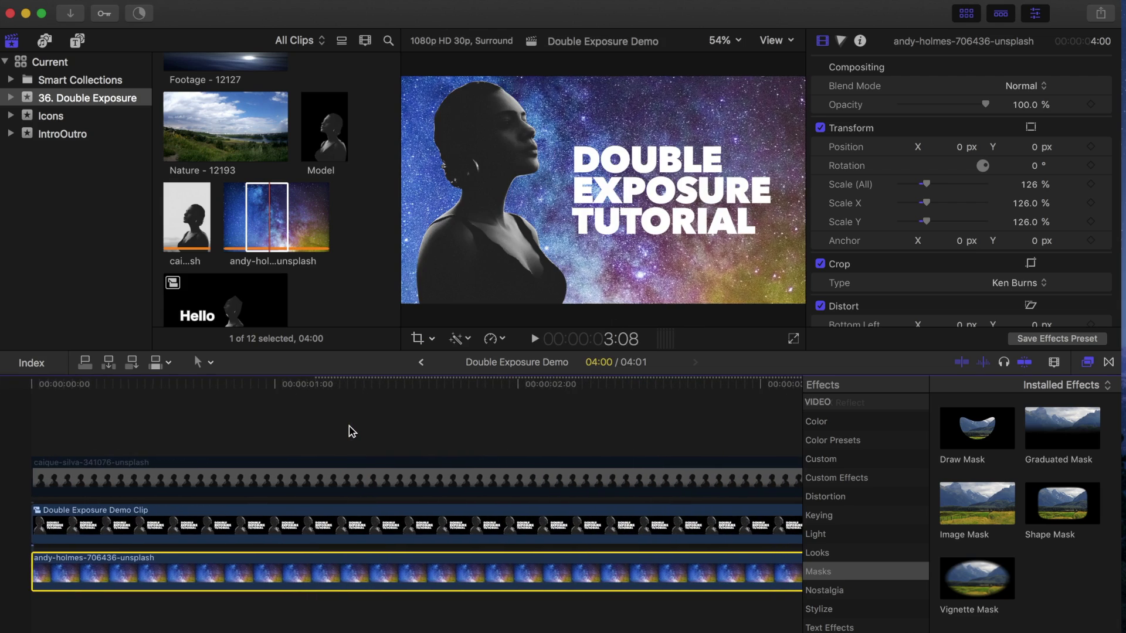
click(277, 526)
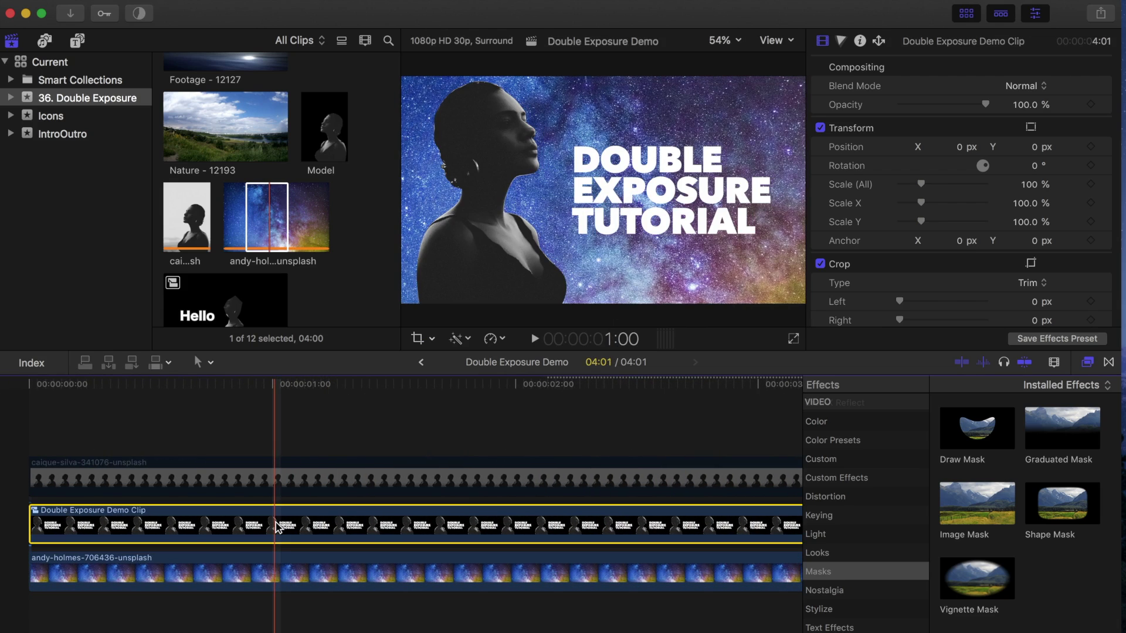
click(1043, 87)
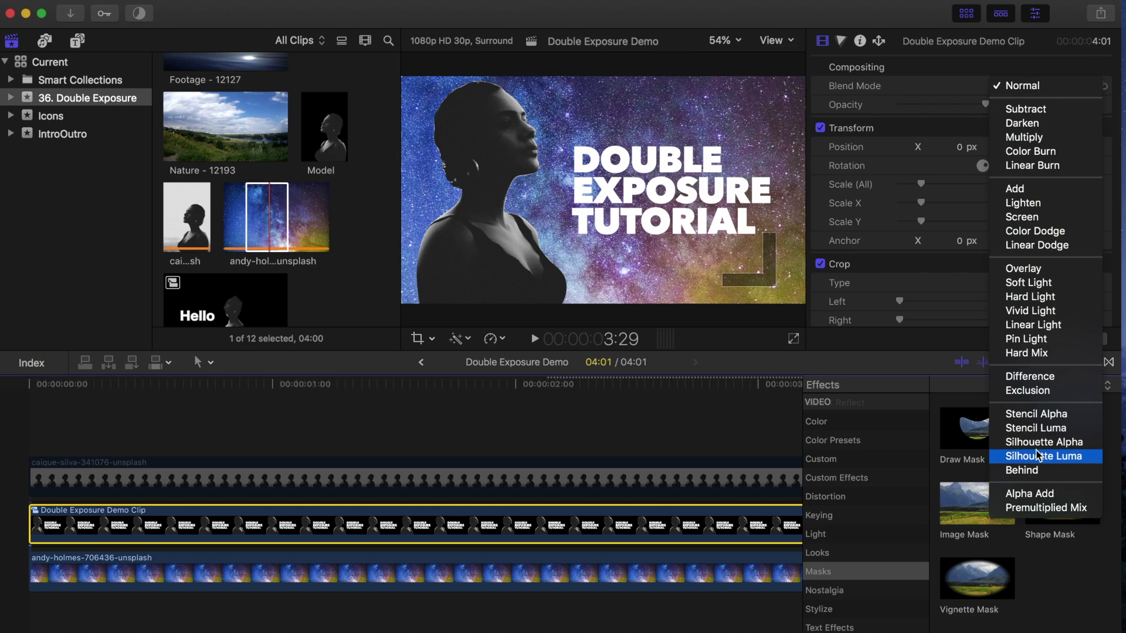
click(1036, 417)
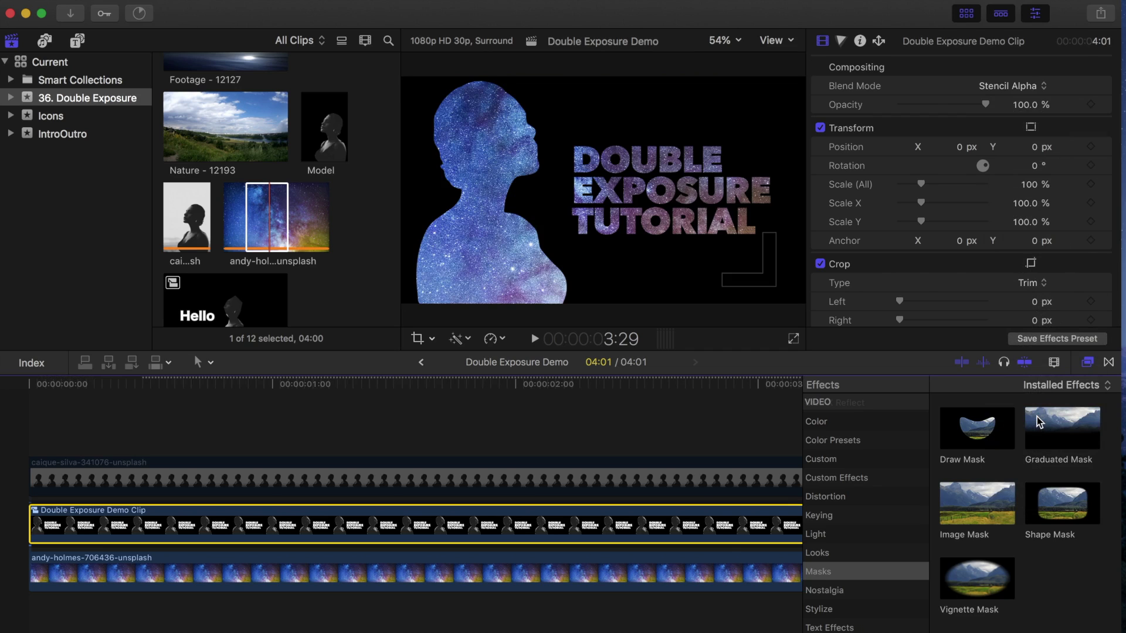
Re-enable the upper portrait copy and hide its draw mask outline
click(463, 476)
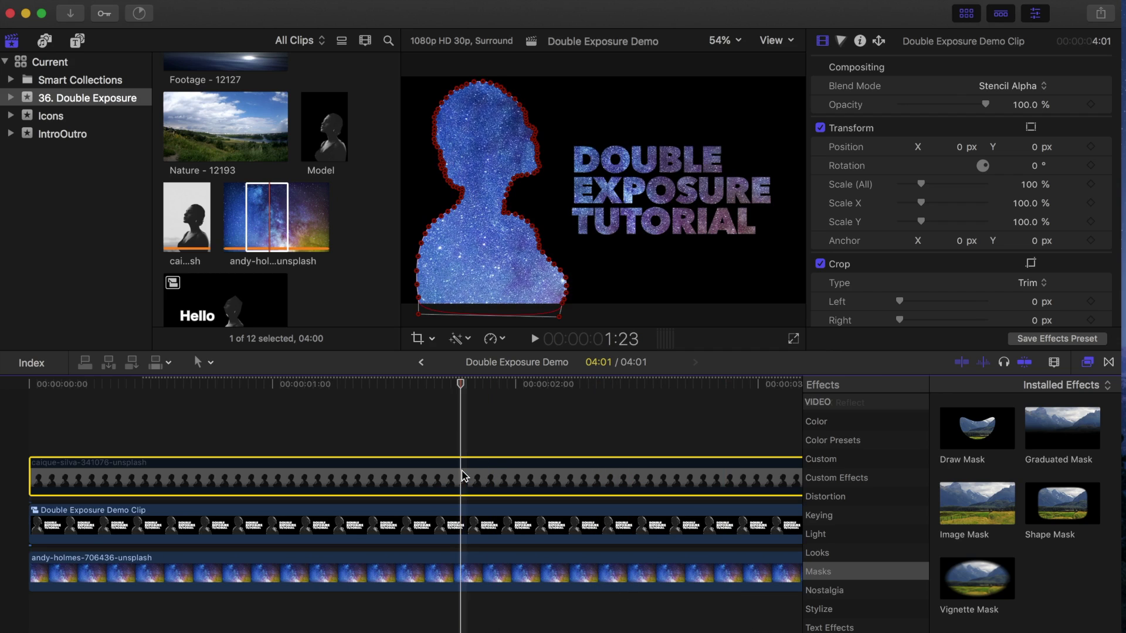
key(v)
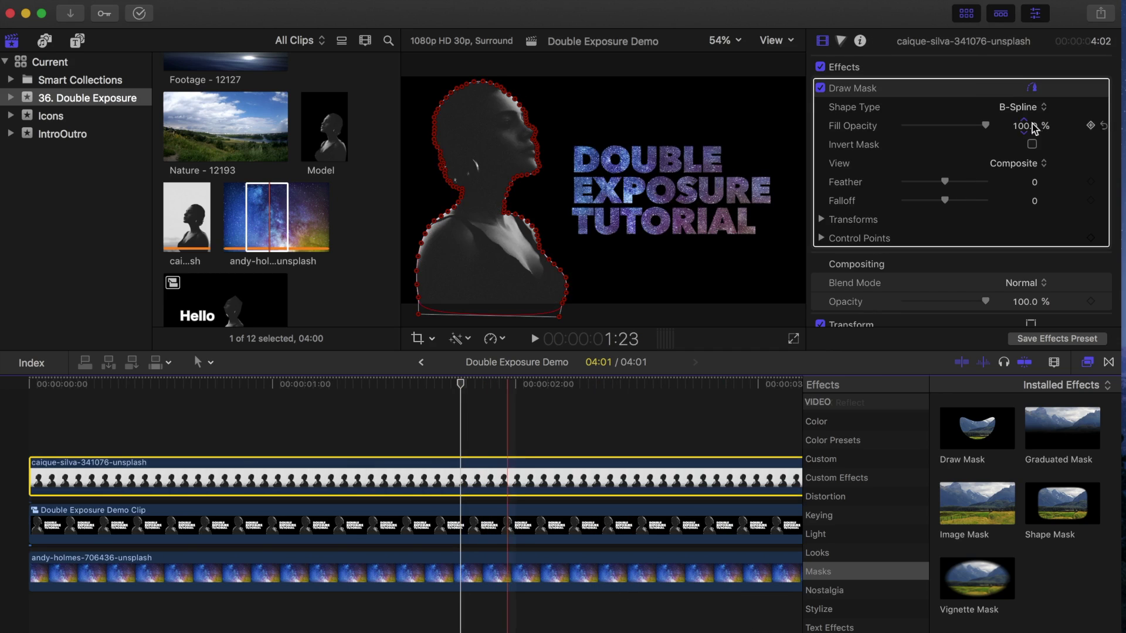
click(1032, 90)
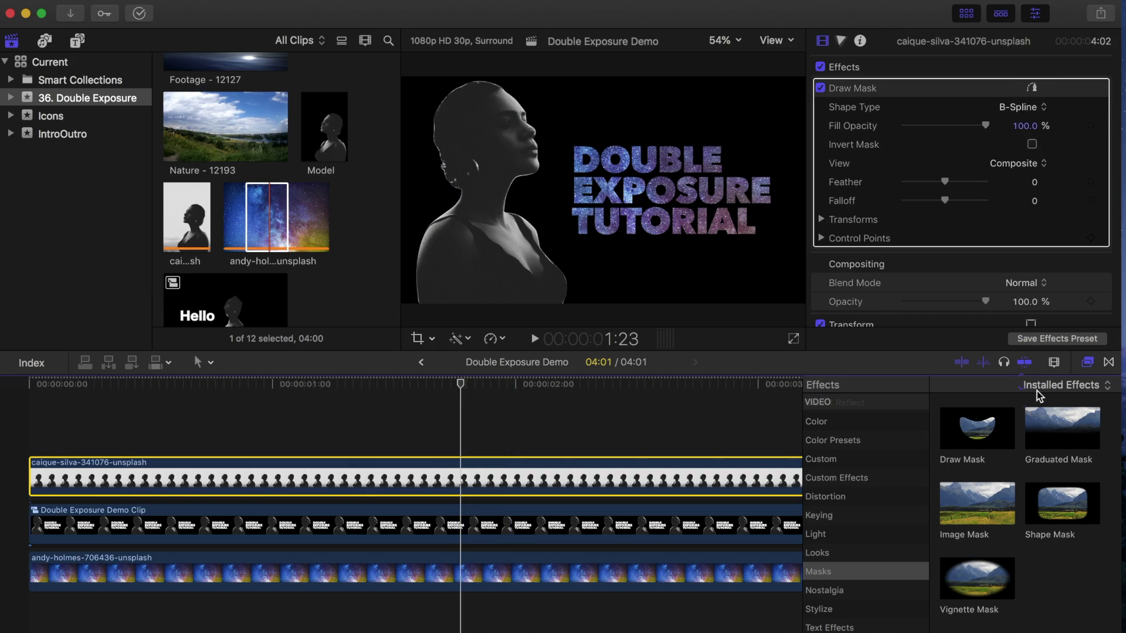
Apply a Shape Mask to the upper portrait, positioned over her face, and hide its controls
click(1056, 501)
drag(1056, 502, 443, 472)
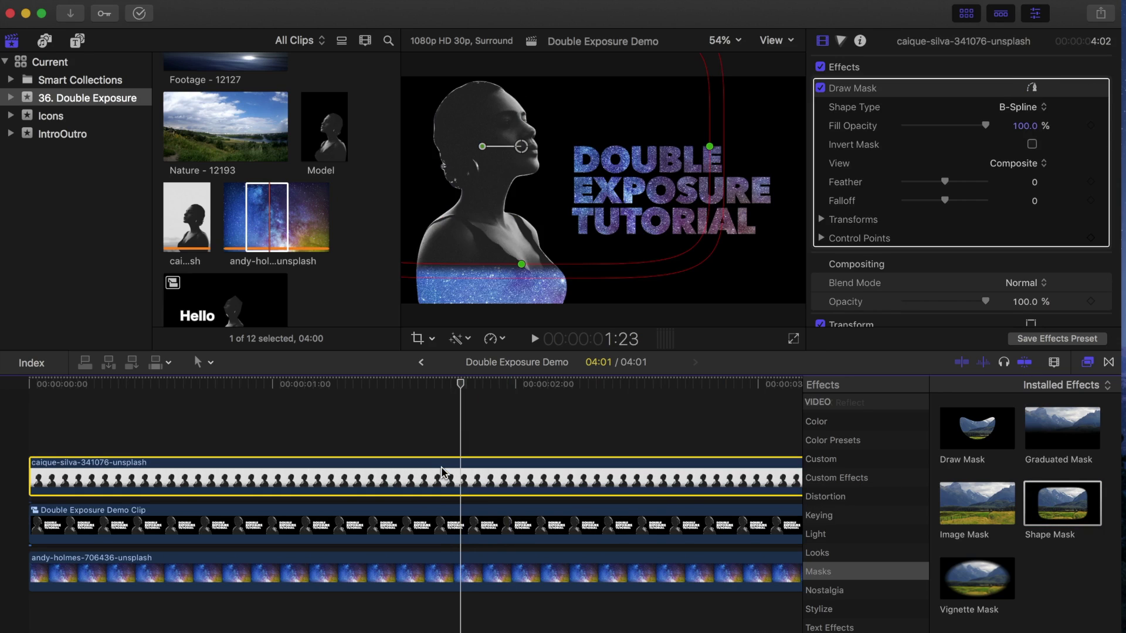
drag(521, 265, 488, 73)
drag(492, 123, 503, 336)
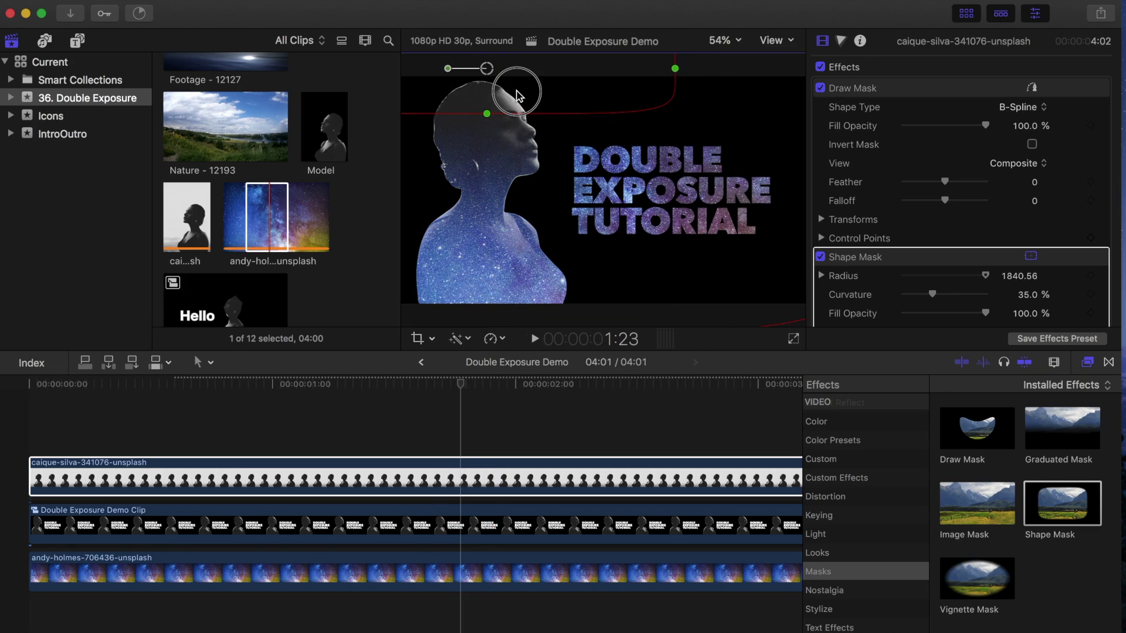
mouse_move(516, 96)
mouse_down()
mouse_move(515, 43)
mouse_move(520, 102)
mouse_move(520, 91)
mouse_up()
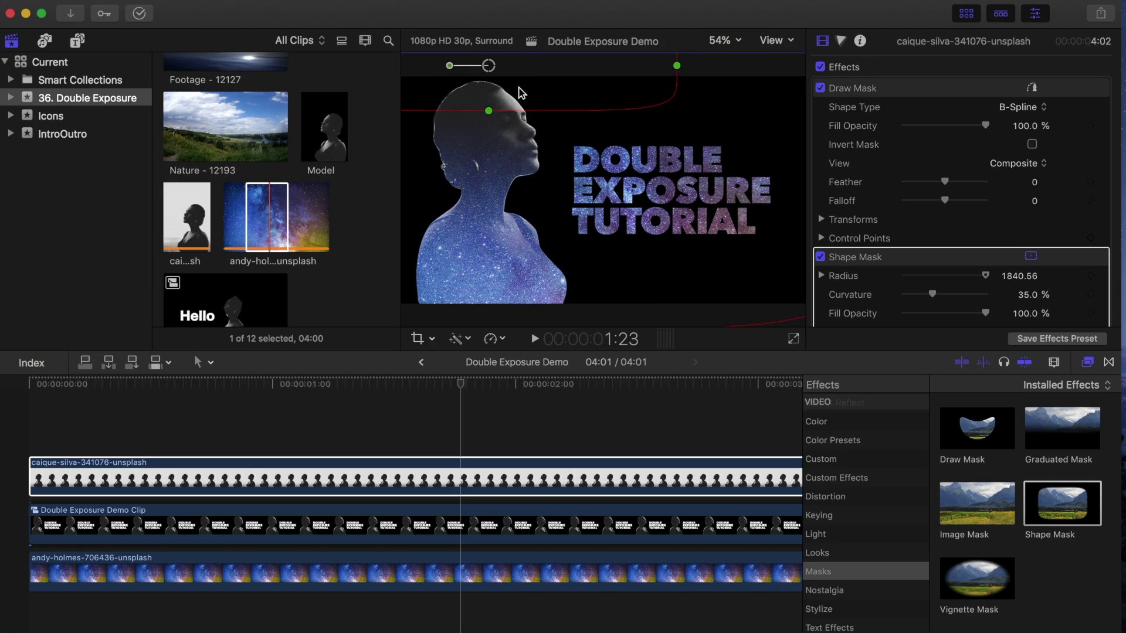
click(1031, 257)
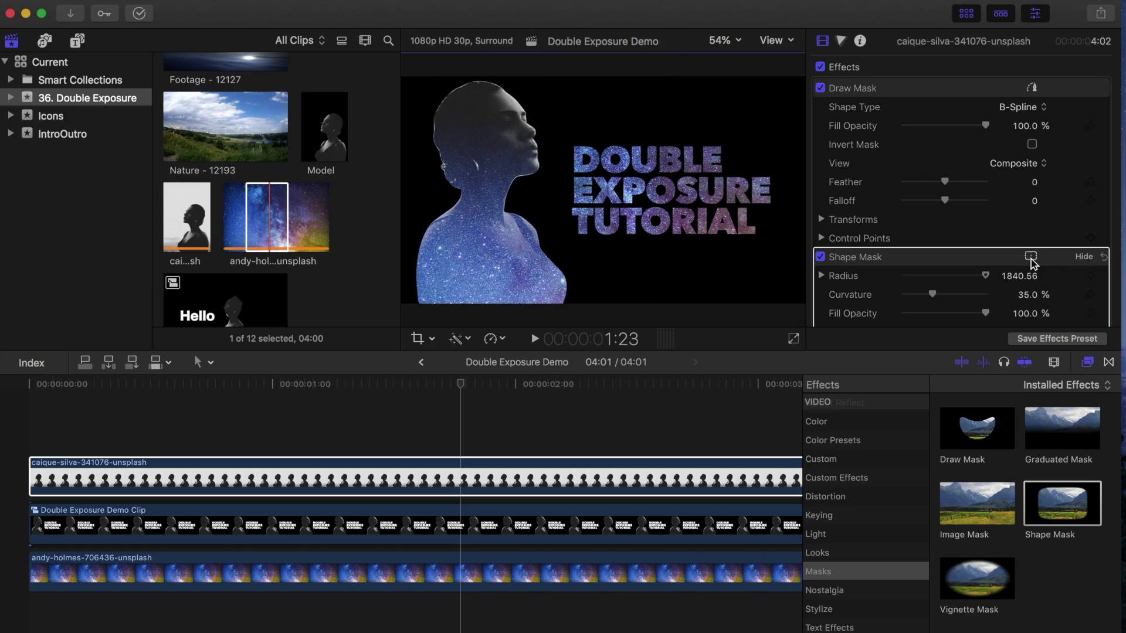
Connect the Footage - 12127 lake clip on top and trim it to end at 4:00
click(24, 422)
scroll(227, 131, up, 3)
click(227, 146)
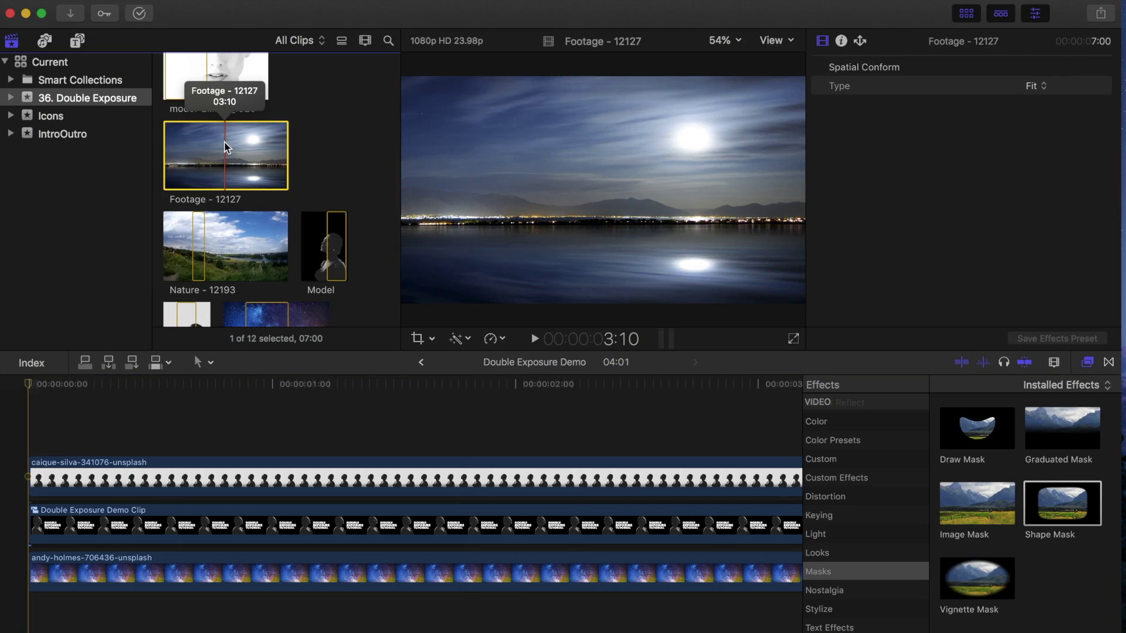
key(q)
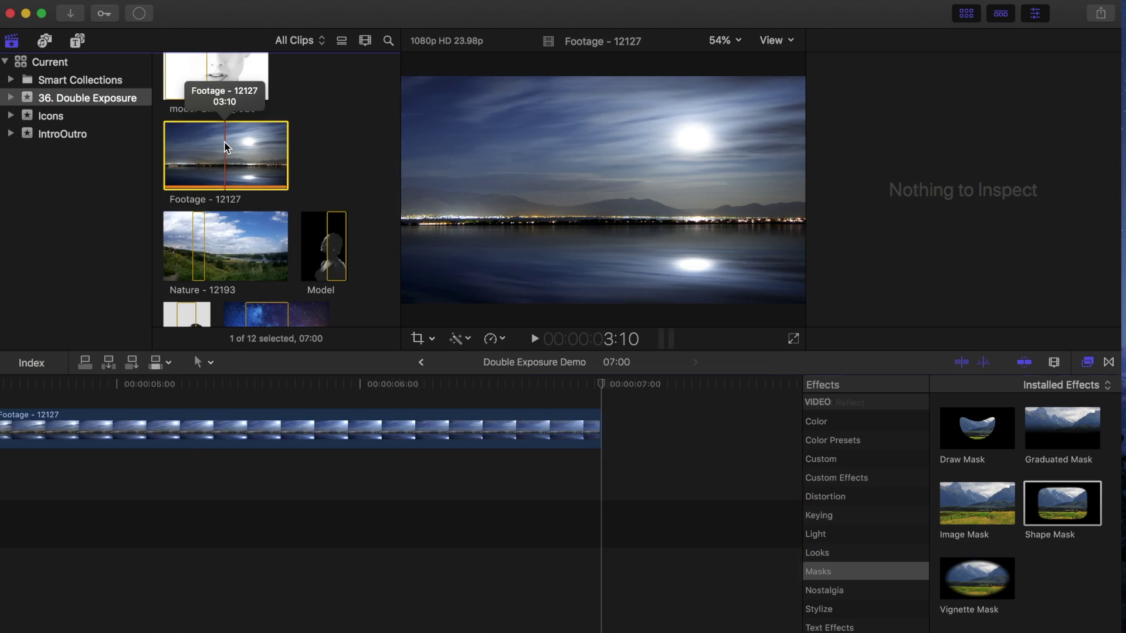
scroll(196, 452, left, 5)
drag(393, 428, 447, 522)
key(Delete)
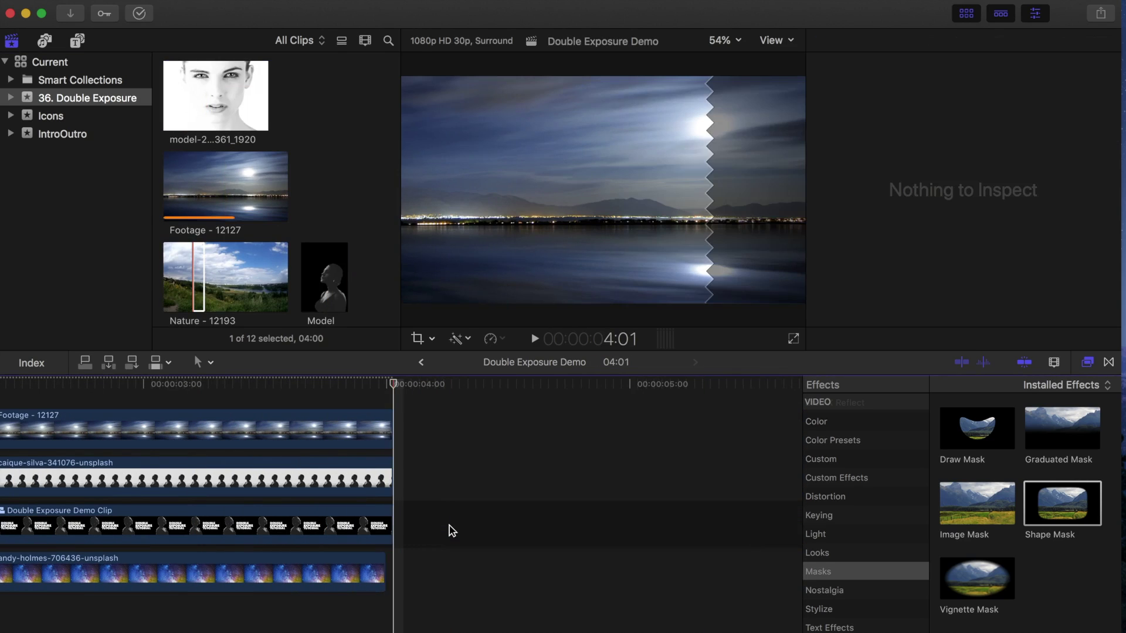
key(Home)
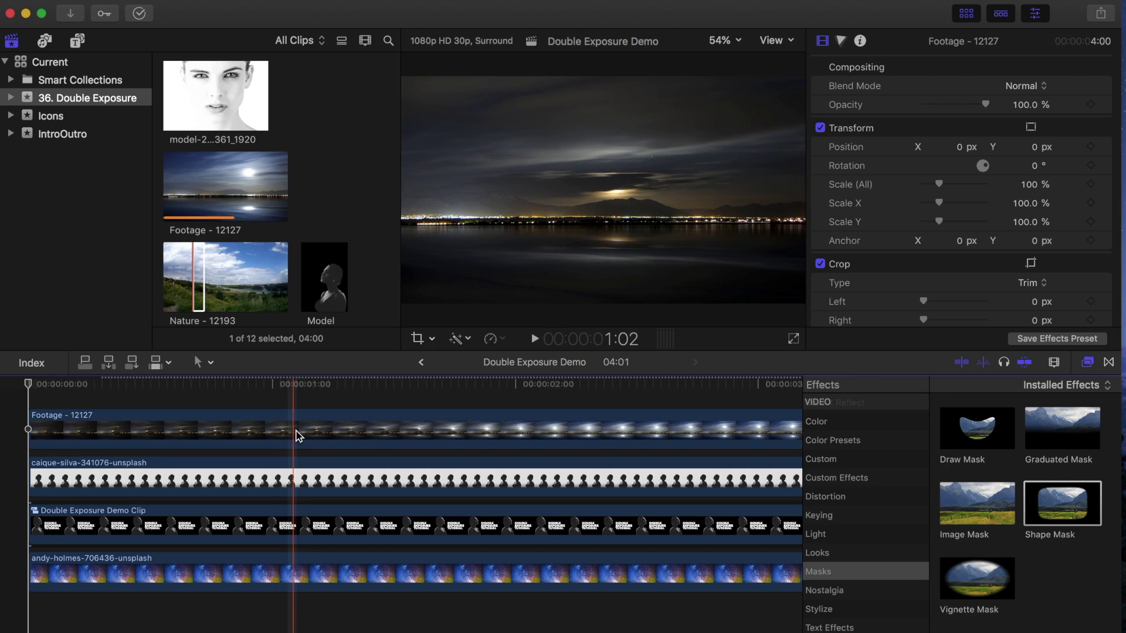
Set the lake footage's blend mode to Behind
click(299, 437)
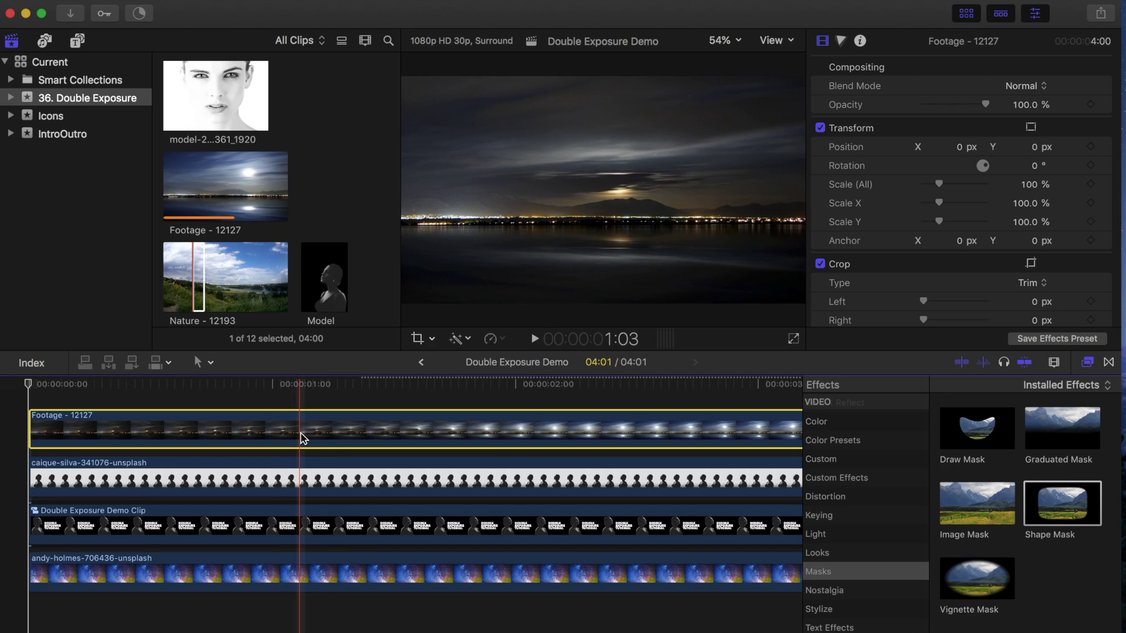
click(1044, 86)
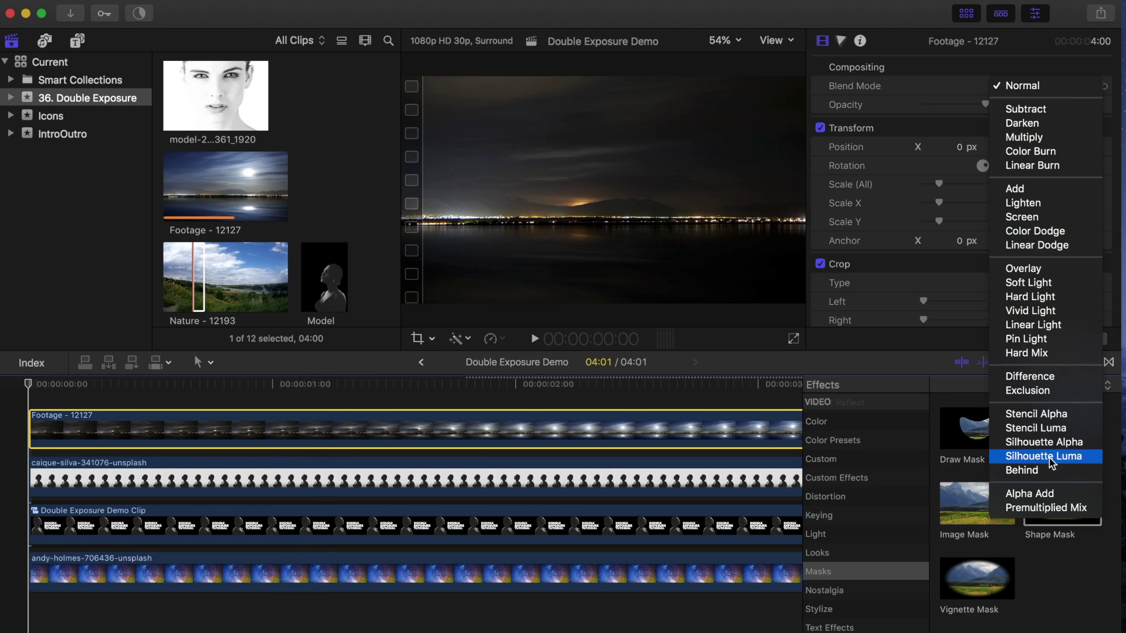
click(1047, 478)
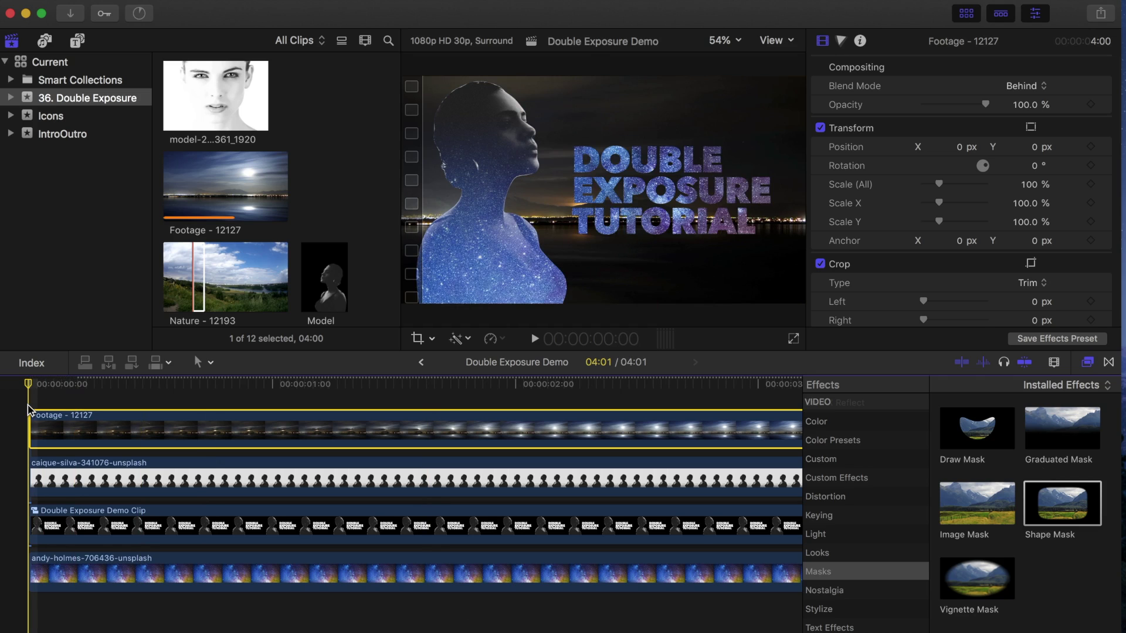
key(space)
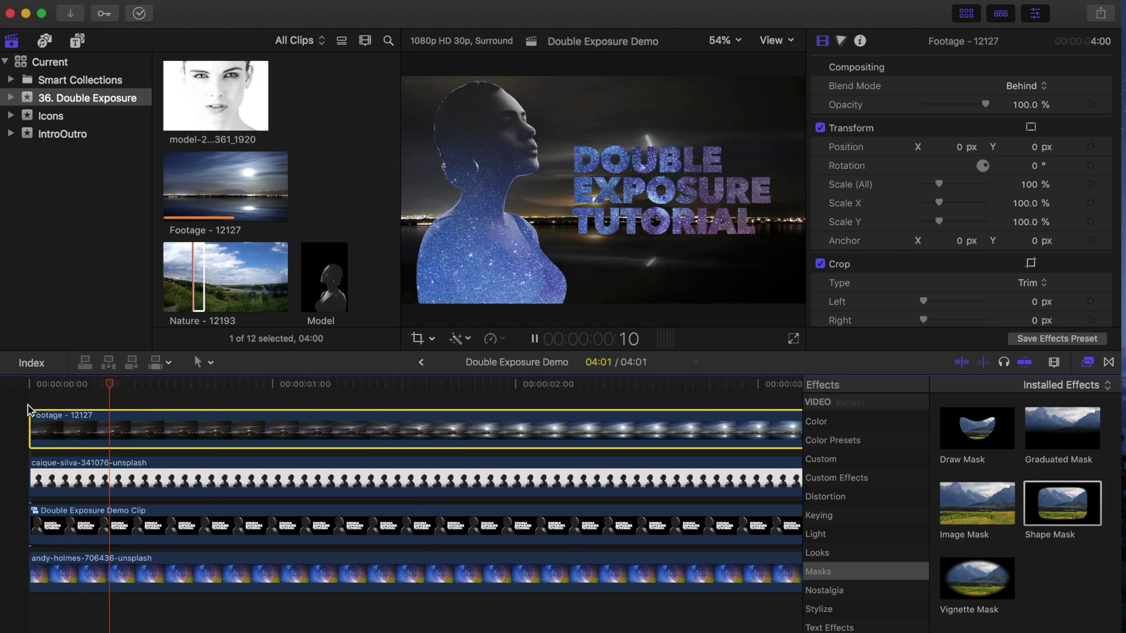